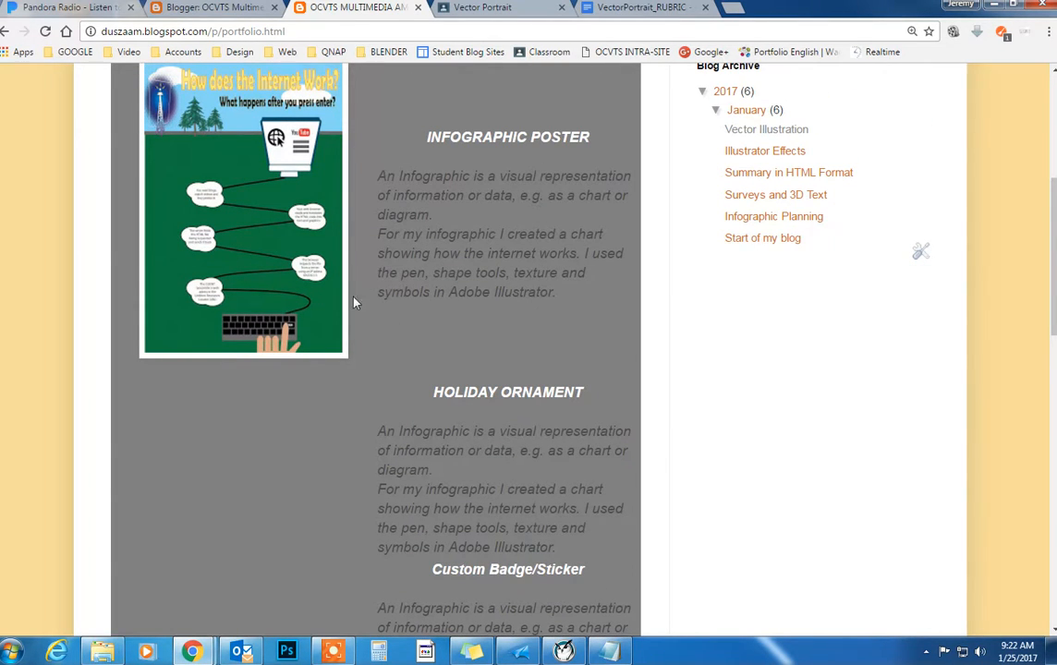
Review the portfolio page's project descriptions and return to the class blog's objectives for changing the portfolio colors
scroll(354, 332, "down", 5)
scroll(307, 108, "up", 4)
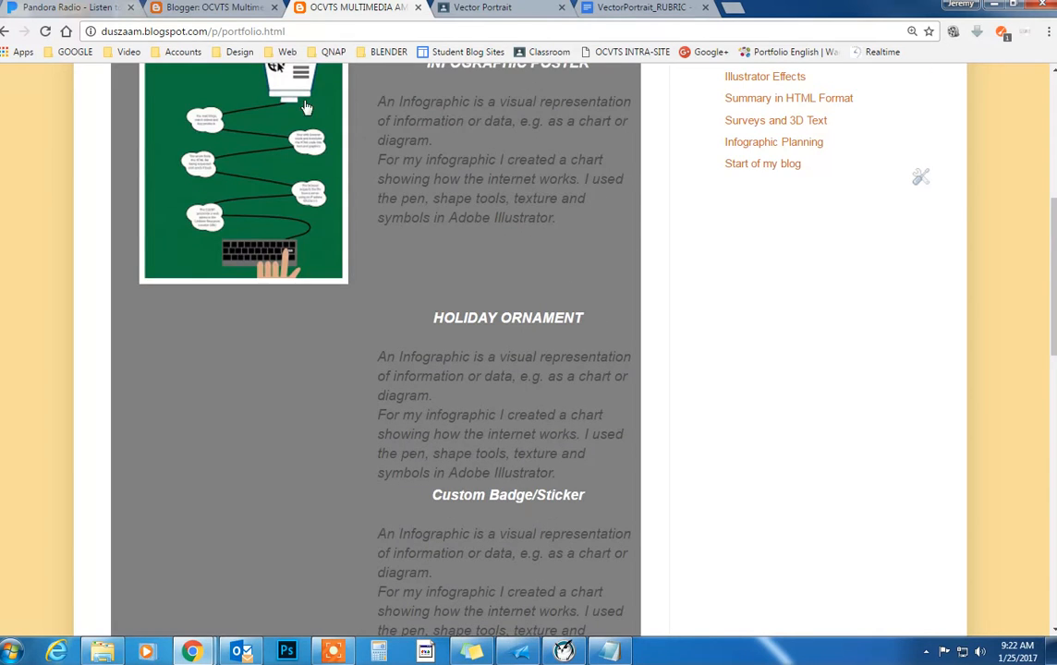
left_click(178, 14)
left_click(309, 8)
left_click(4, 33)
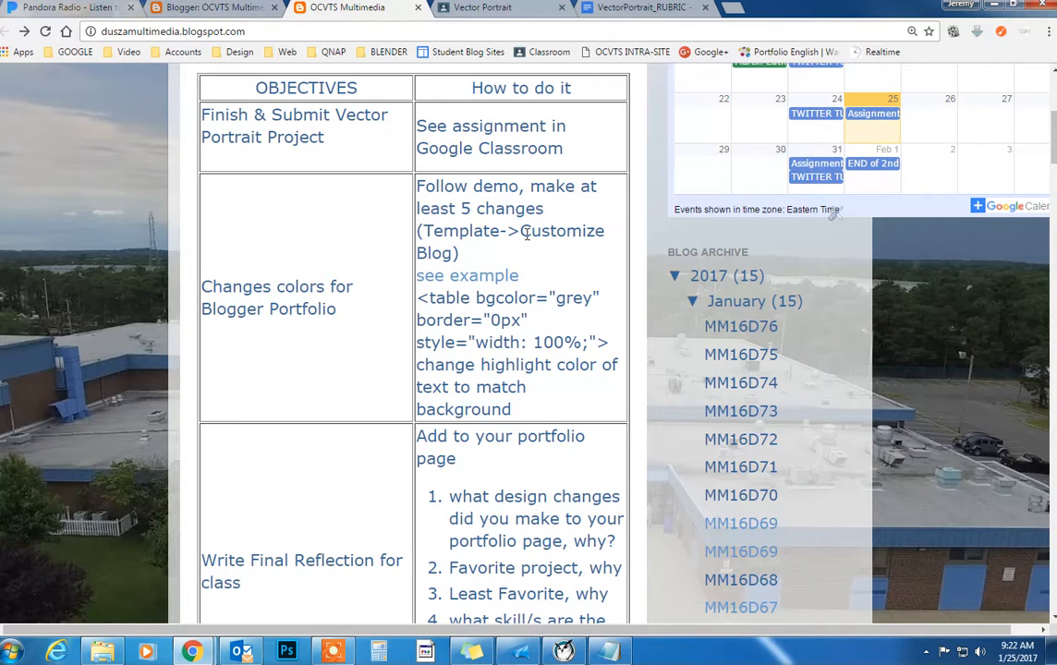
Switch to the OCVTS MULTIMEDIA AM blog in the Blogger dashboard and open its template for customization
left_click(205, 11)
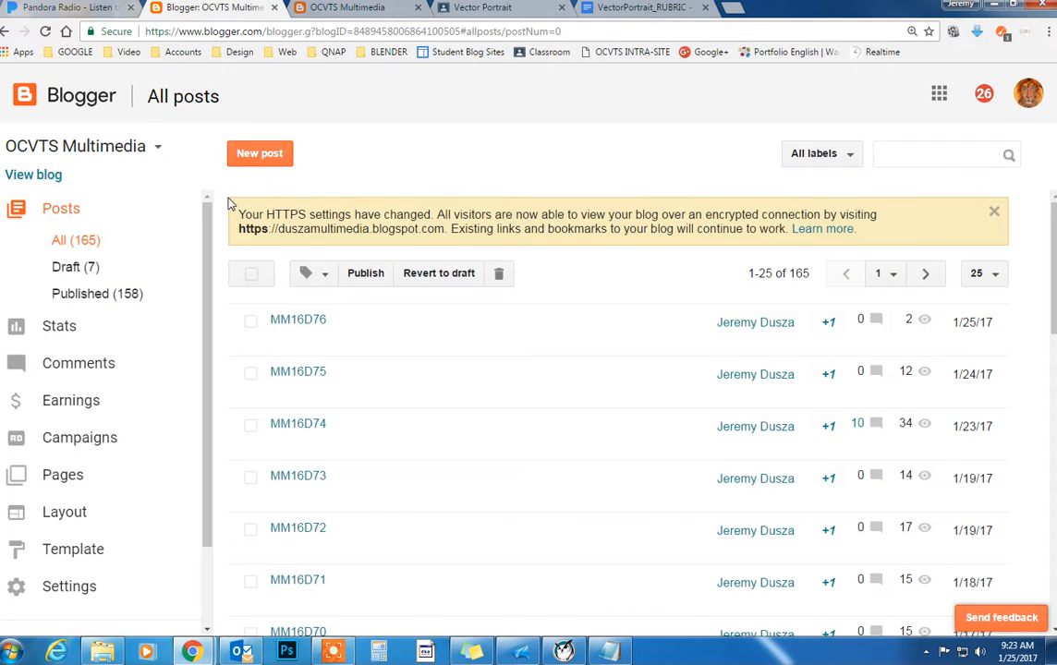
left_click(157, 150)
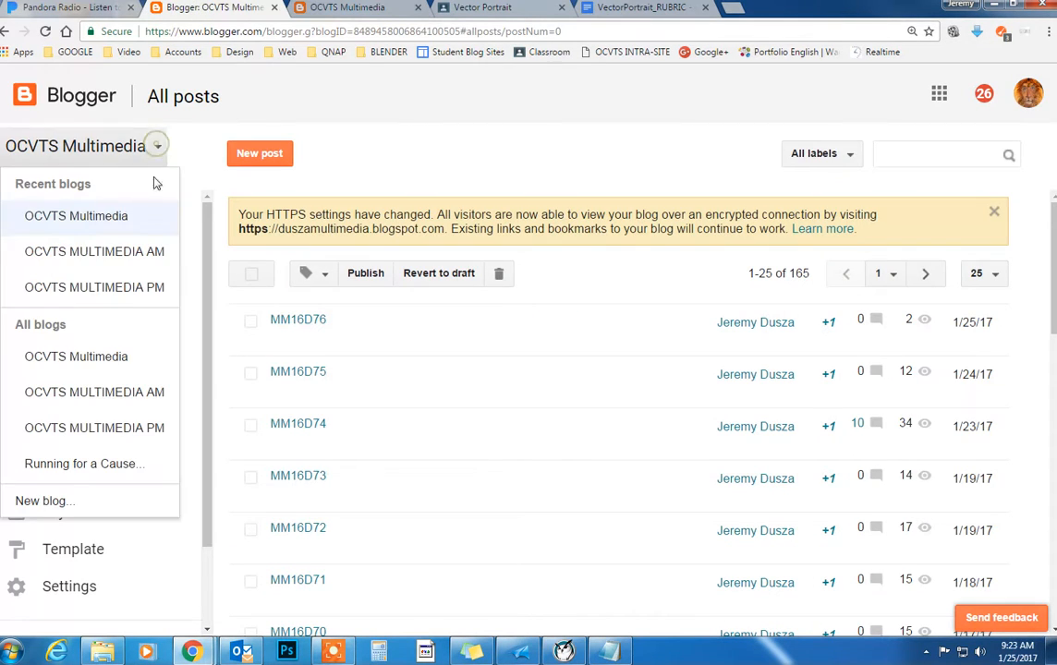
left_click(128, 288)
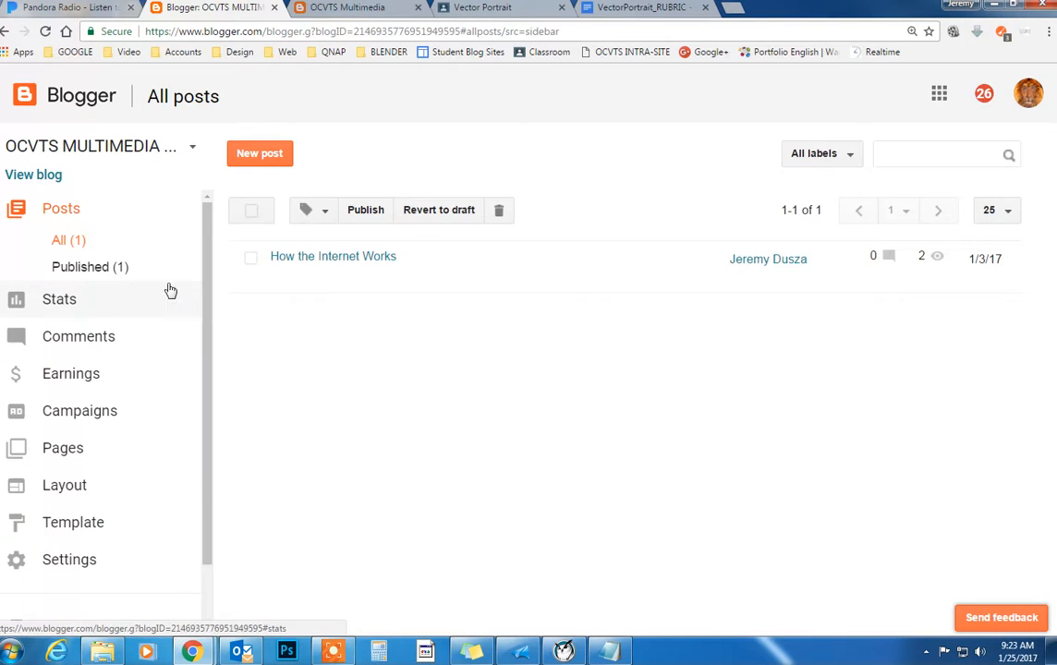
left_click(194, 150)
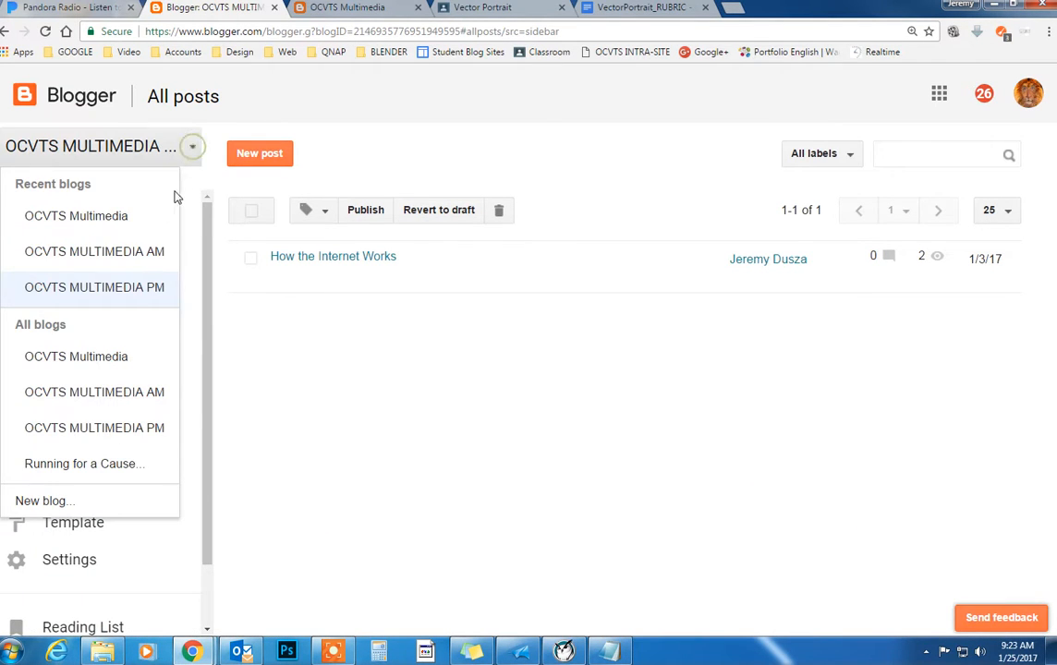
left_click(123, 253)
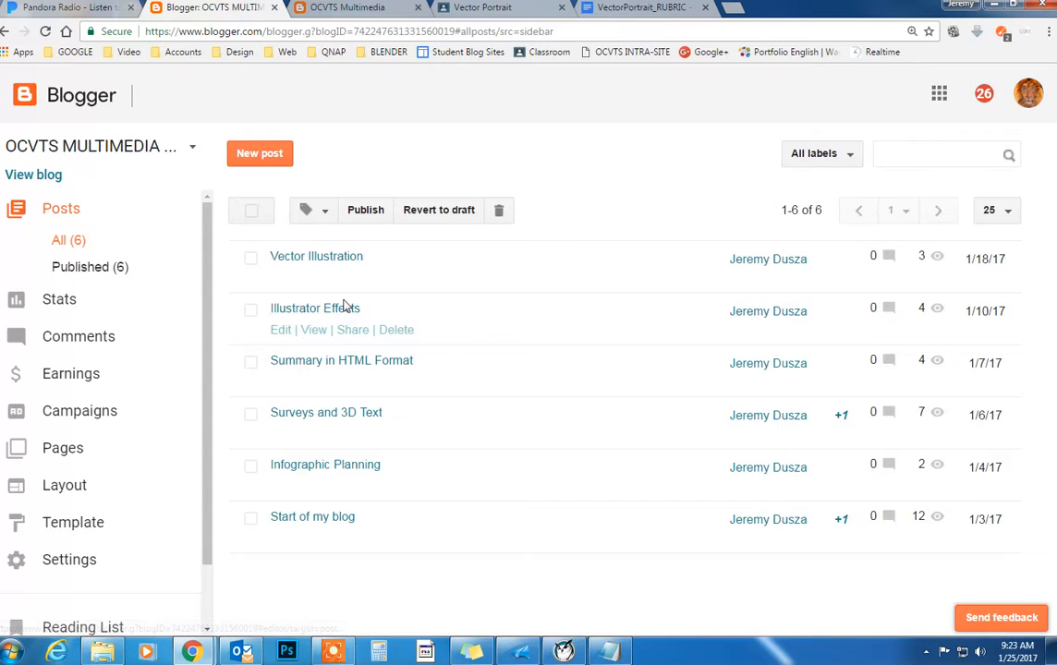
left_click(72, 517)
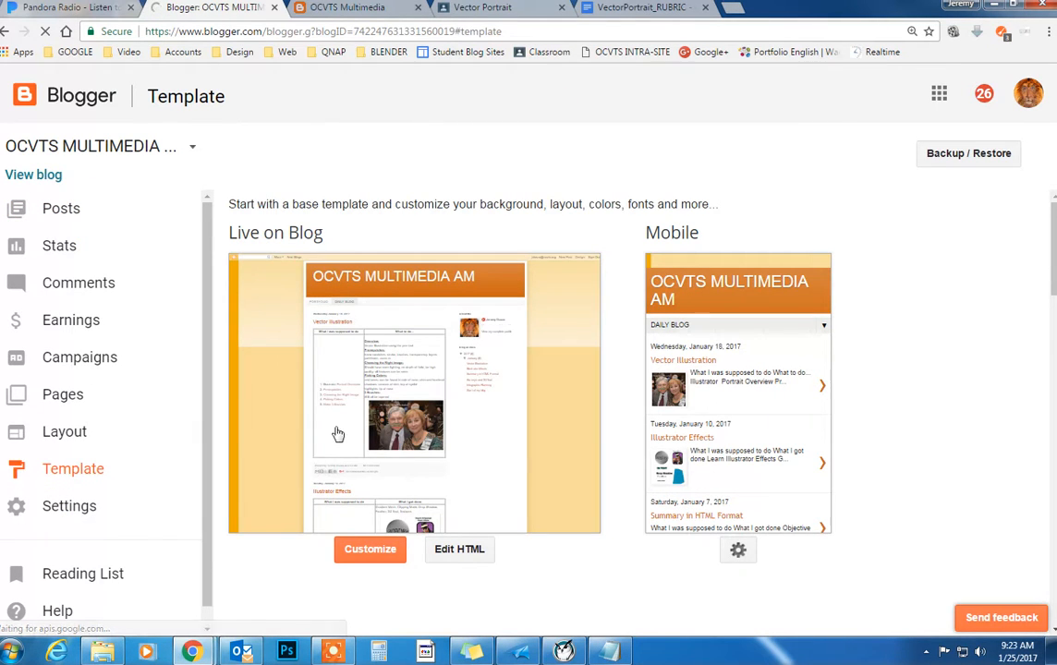
left_click(370, 553)
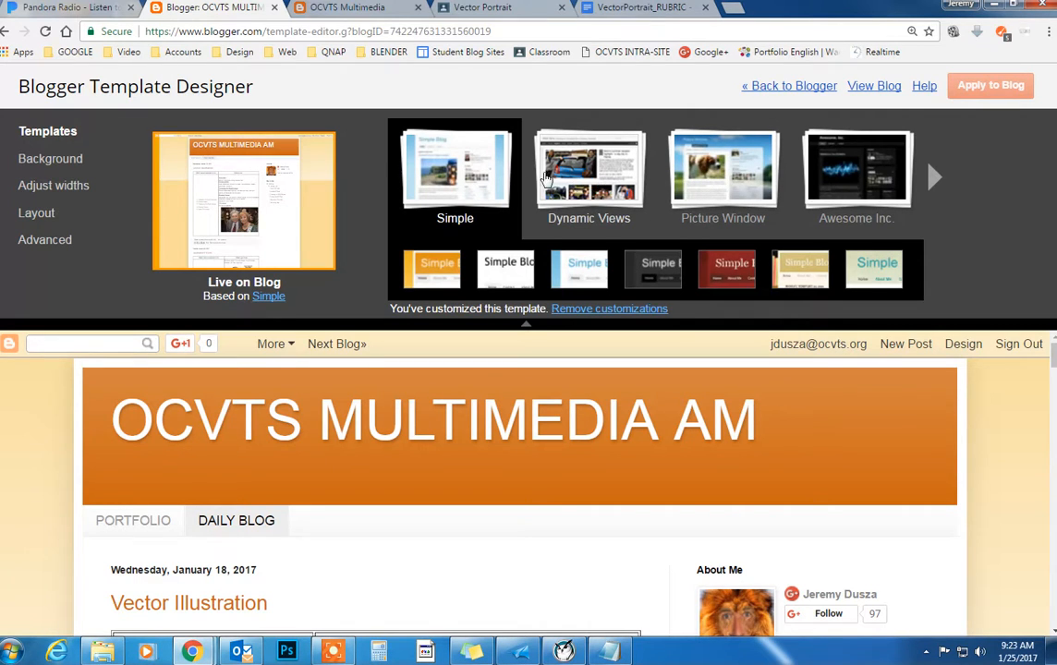
Preview the Dynamic Views template and return to the Simple template
left_click(592, 189)
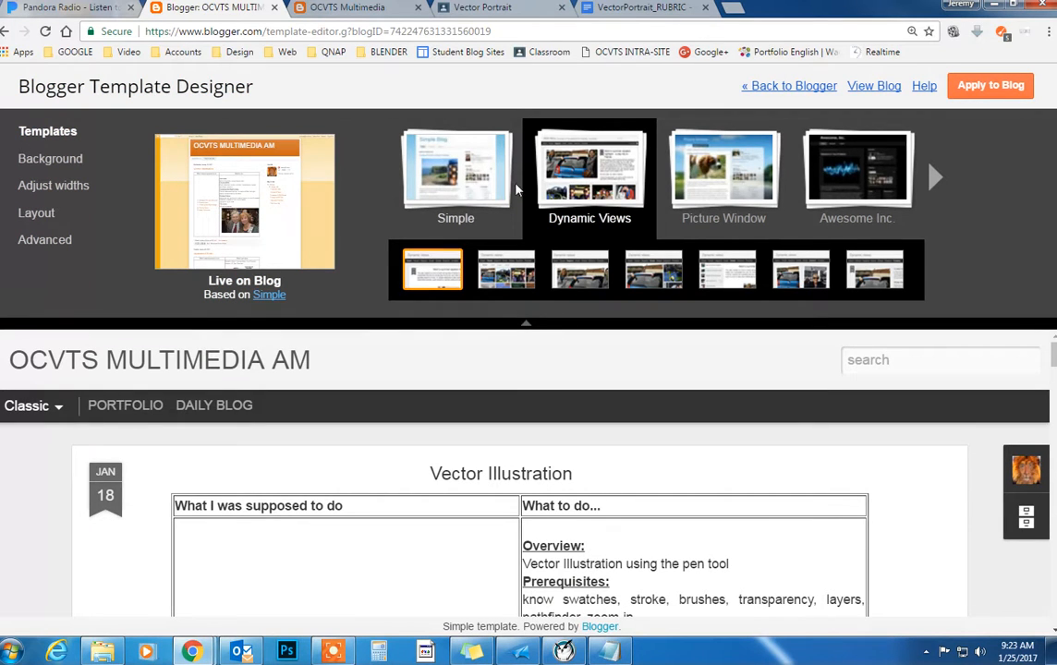
left_click(475, 189)
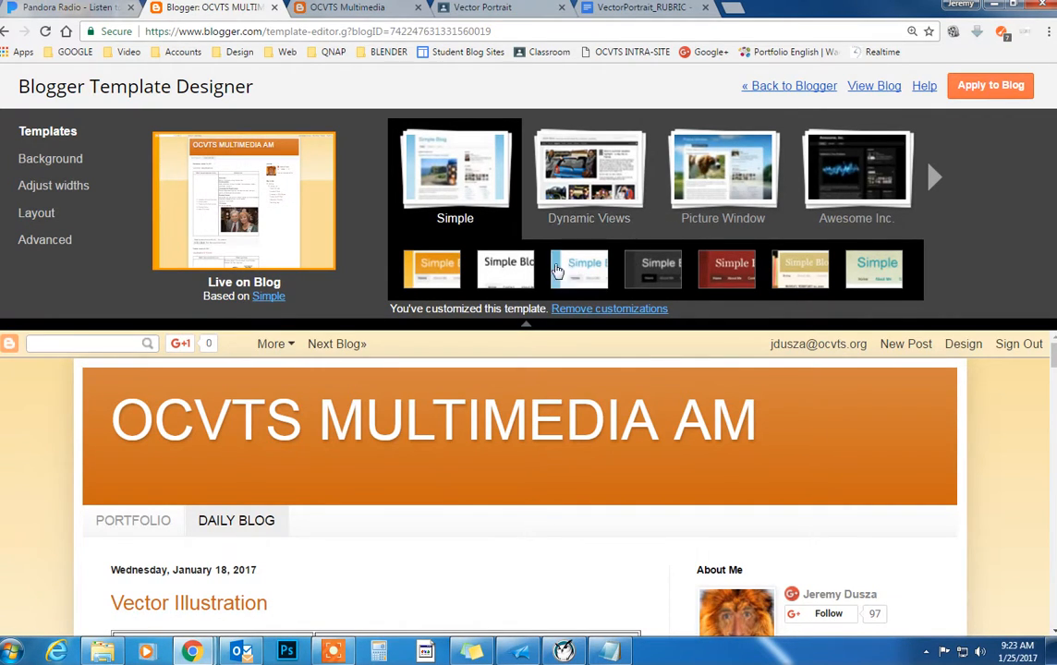
Examine the main color theme picker, the background image categories and the image upload option without choosing a background
left_click(52, 160)
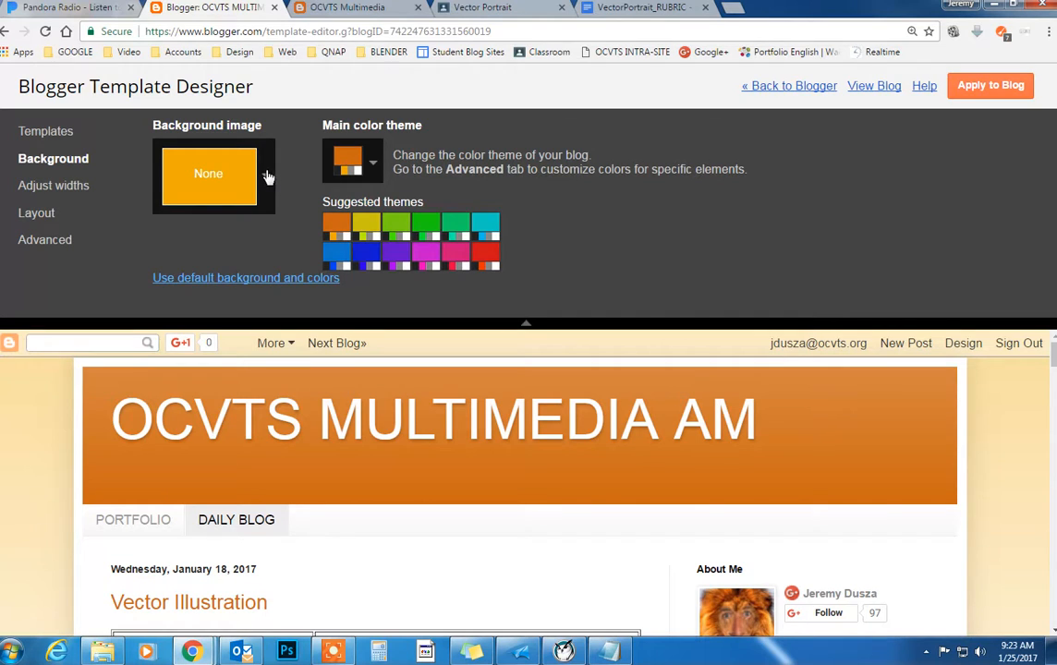
left_click(378, 171)
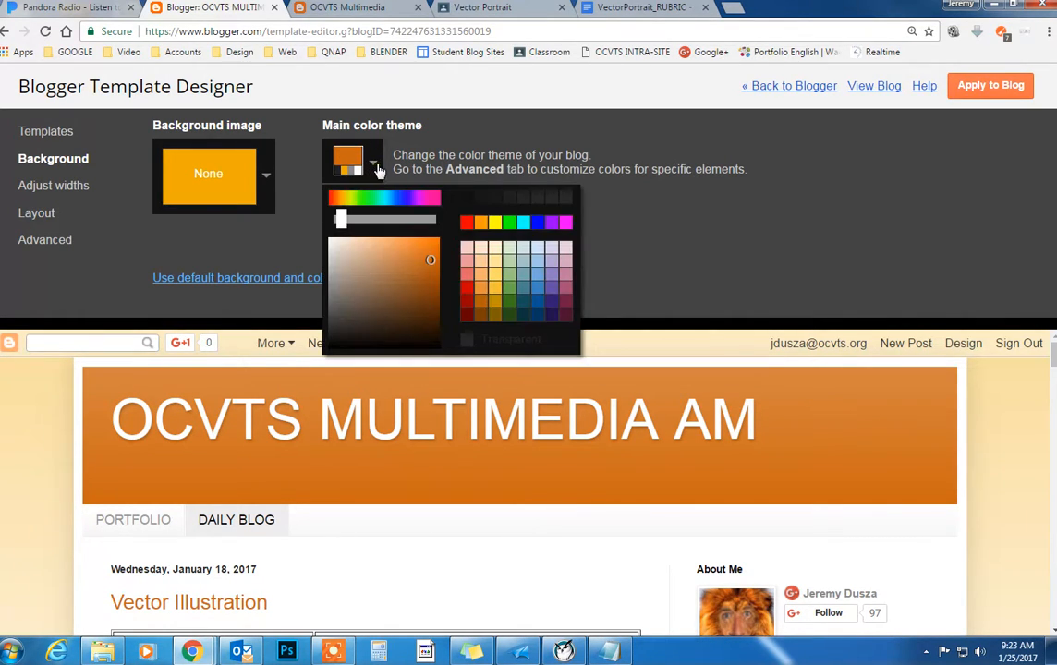
left_click(265, 173)
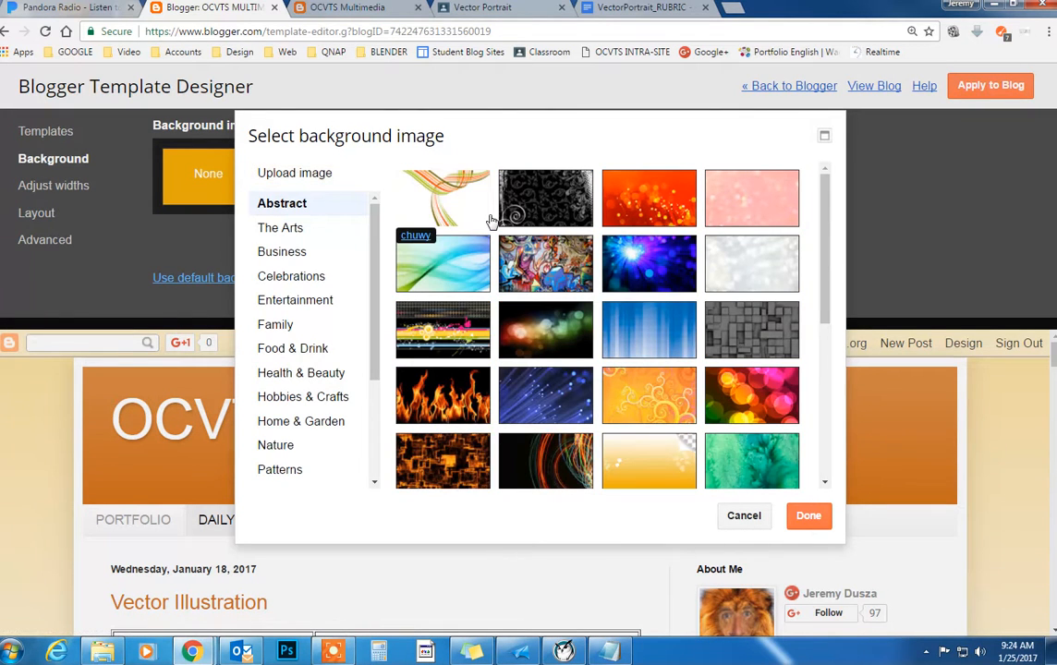
left_click(277, 255)
left_click(276, 299)
left_click(278, 329)
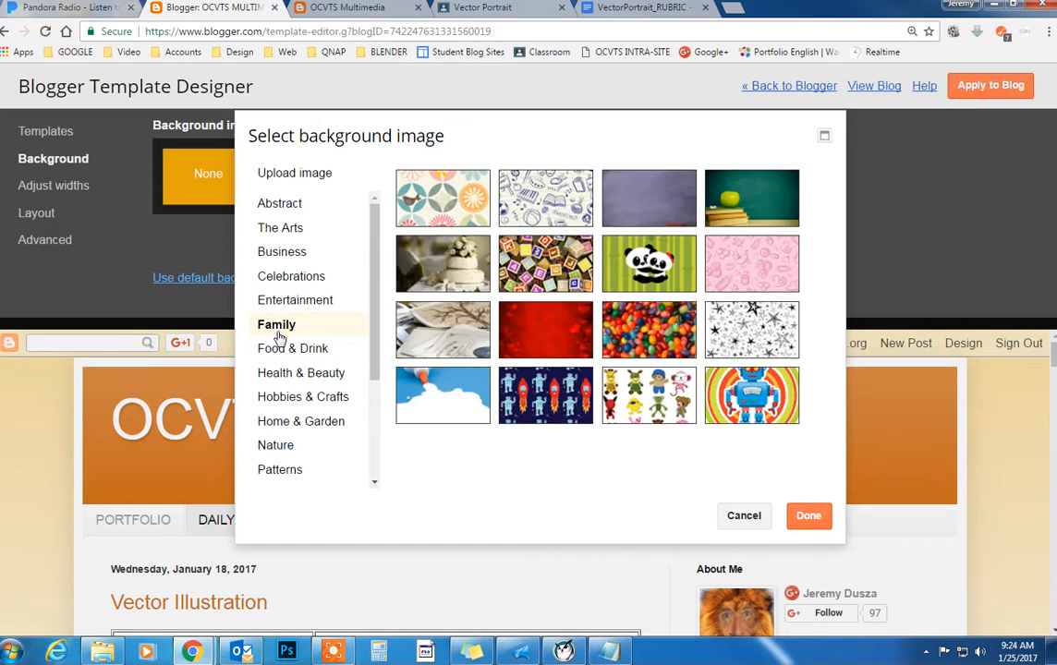
left_click(308, 184)
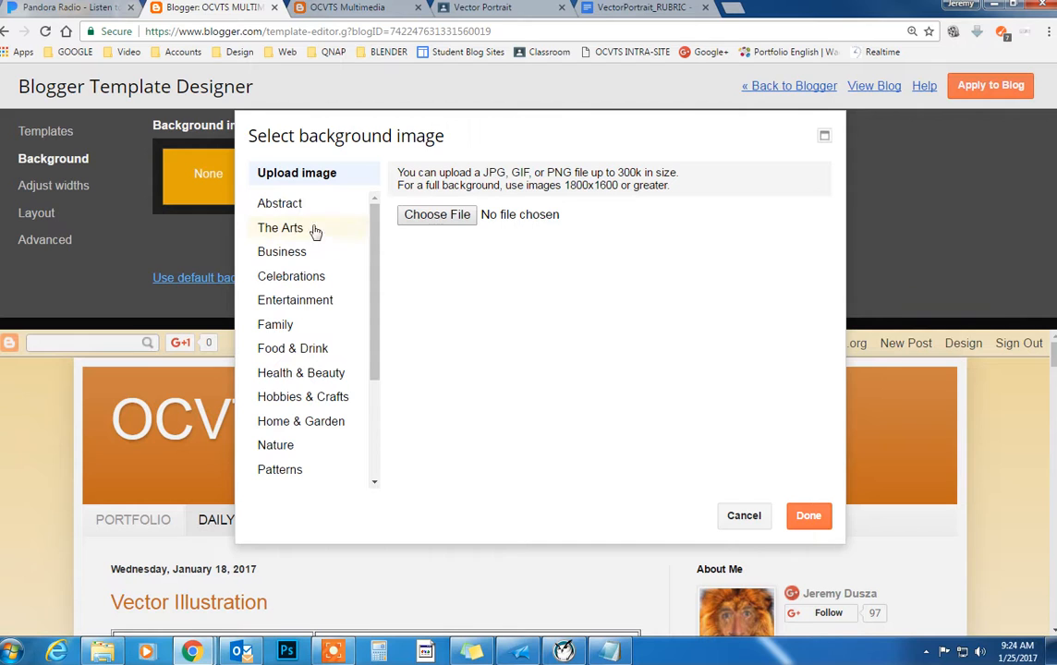
left_click(808, 517)
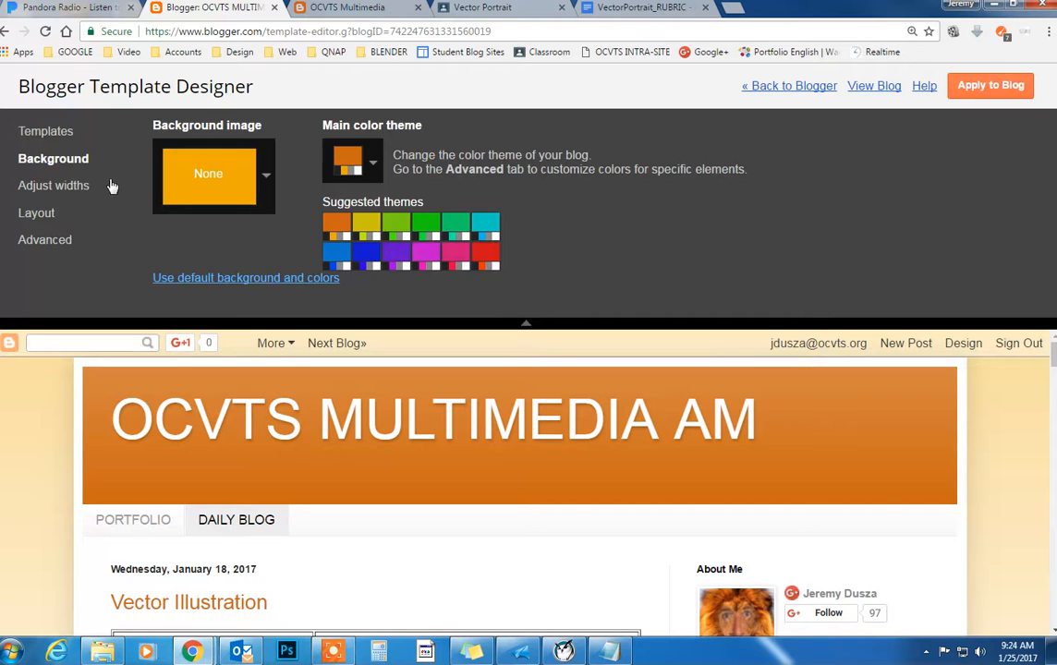
Set the right sidebar width to 300 px and the entire blog width to 1030 px
left_click(78, 184)
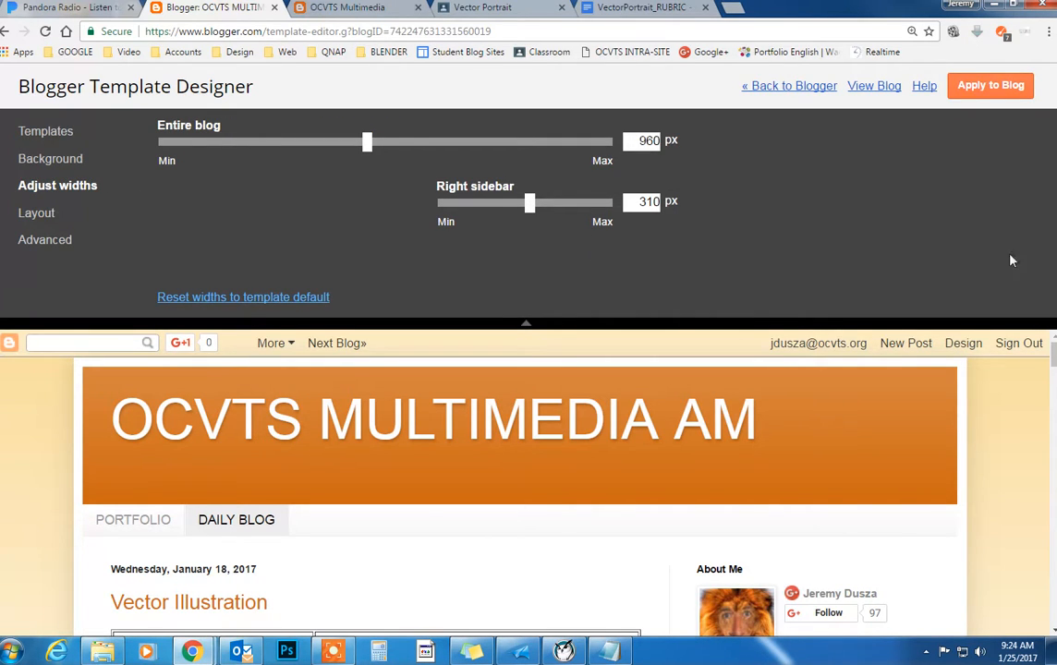
scroll(896, 381, "down", 3)
scroll(896, 381, "up", 1)
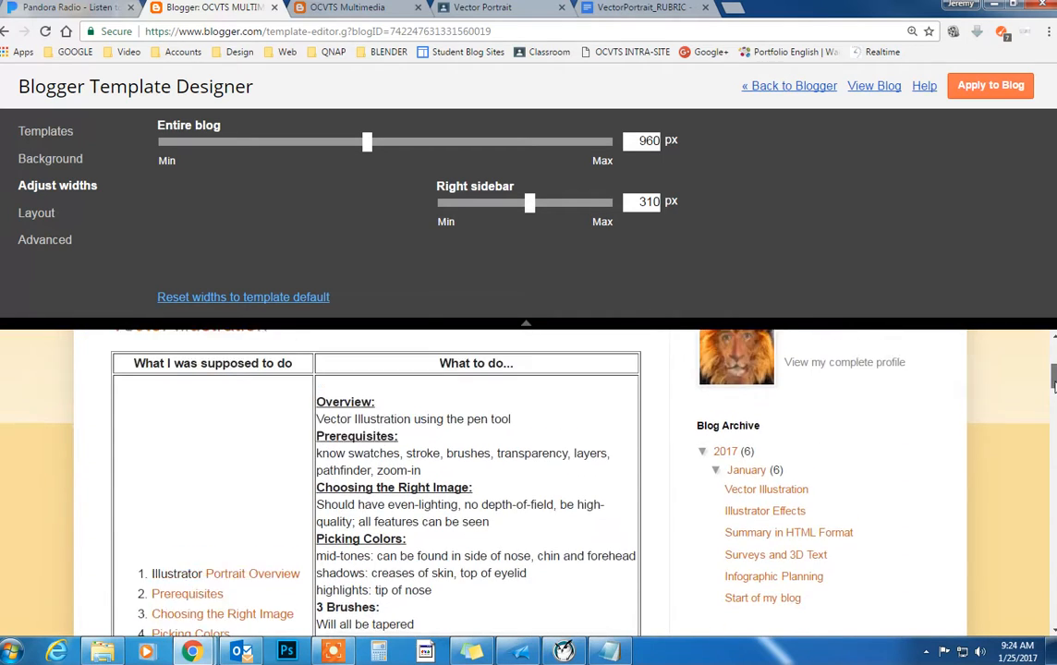
mouse_move(533, 209)
left_mouse_down()
mouse_move(573, 209)
mouse_move(508, 207)
mouse_move(527, 206)
left_mouse_up()
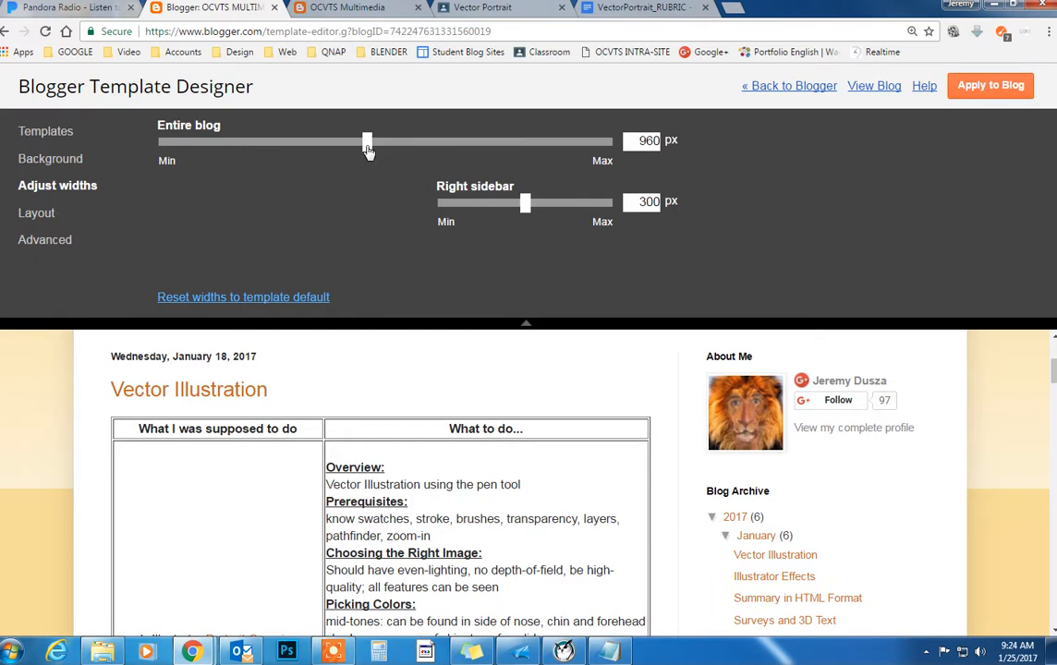
left_click_drag(367, 150, 402, 150)
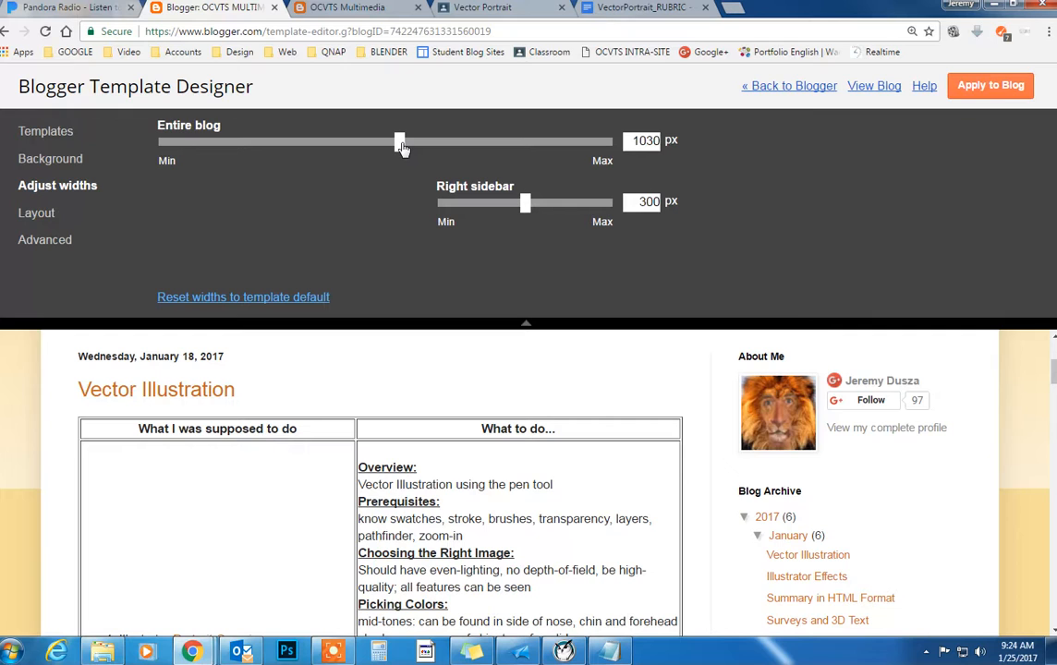
Try the single-column body layout, restore the single right-sidebar layout, and review how its gadgets are arranged
left_click(35, 213)
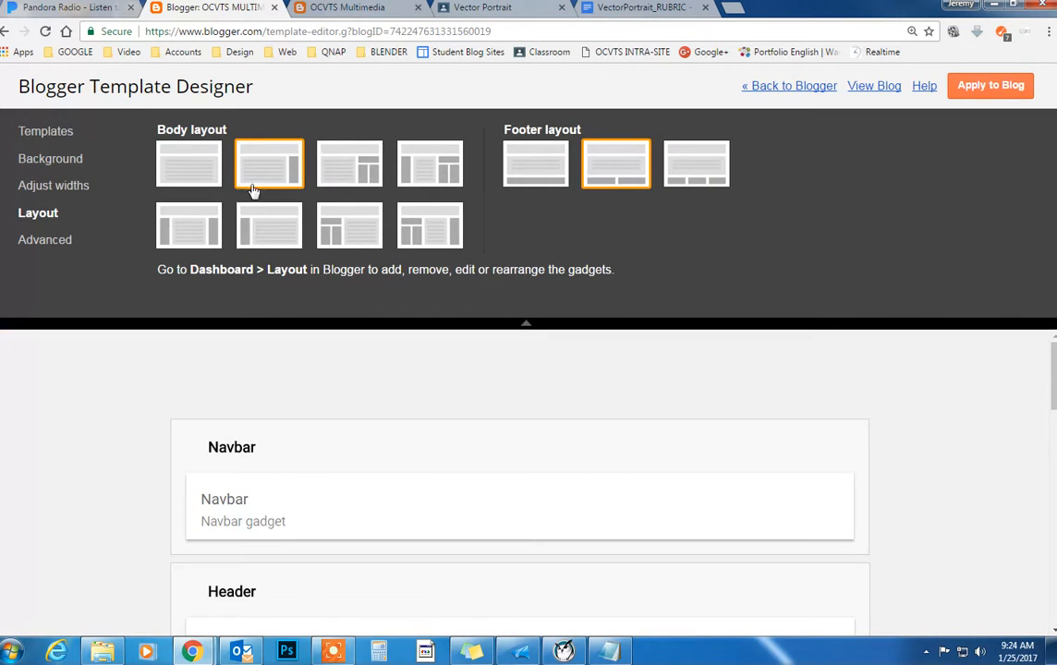
left_click(203, 175)
scroll(812, 469, "down", 3)
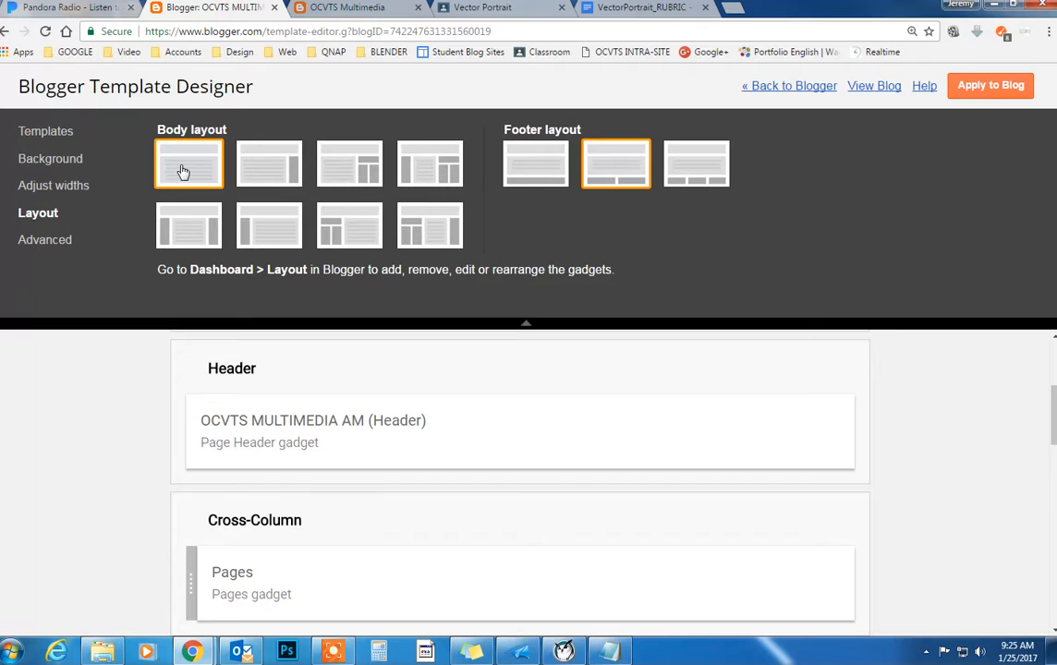
left_click(265, 171)
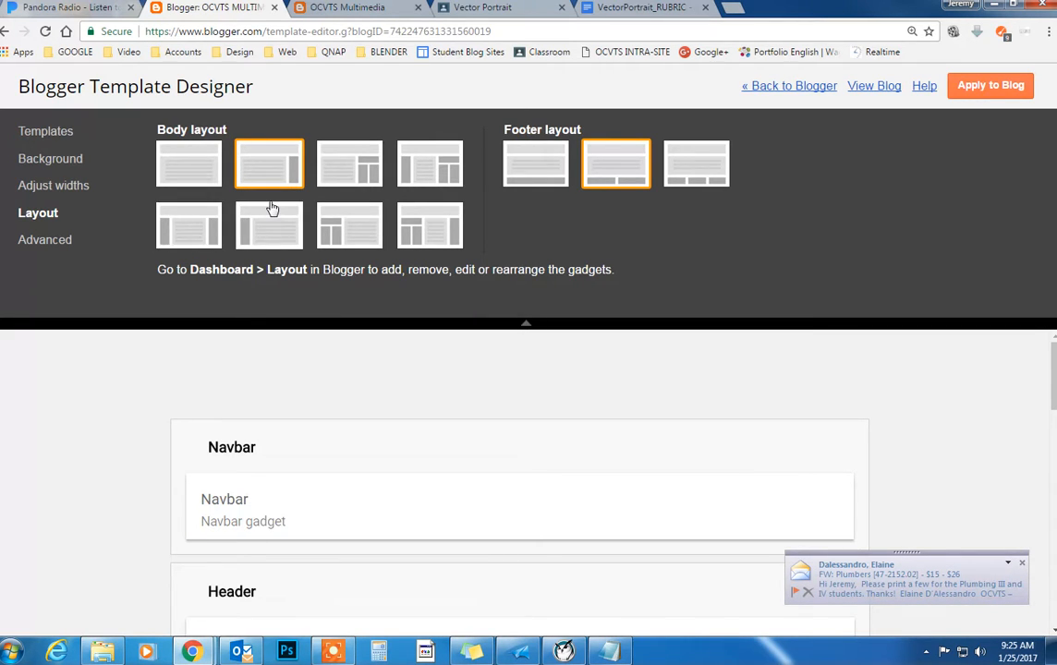
left_click(185, 164)
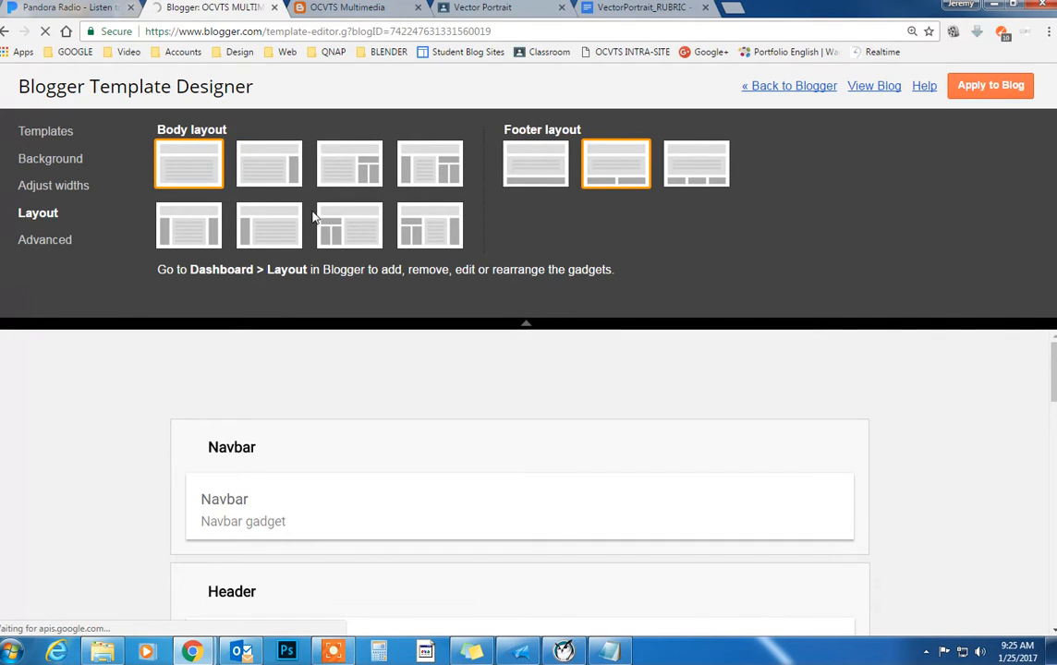
left_click(269, 172)
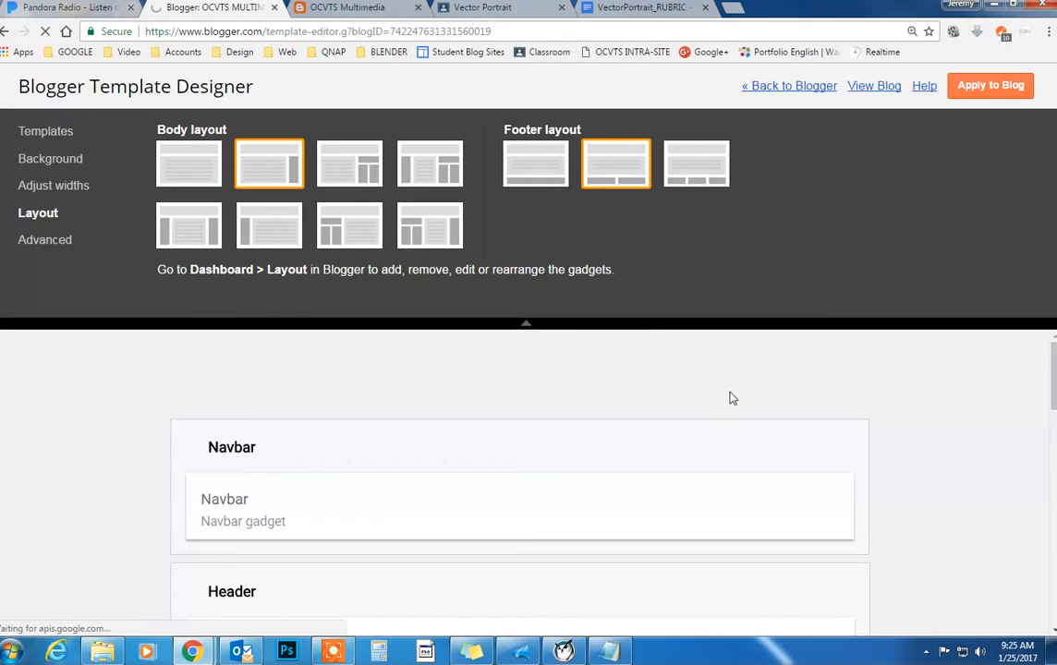
scroll(755, 404, "down", 2)
scroll(758, 411, "down", 5)
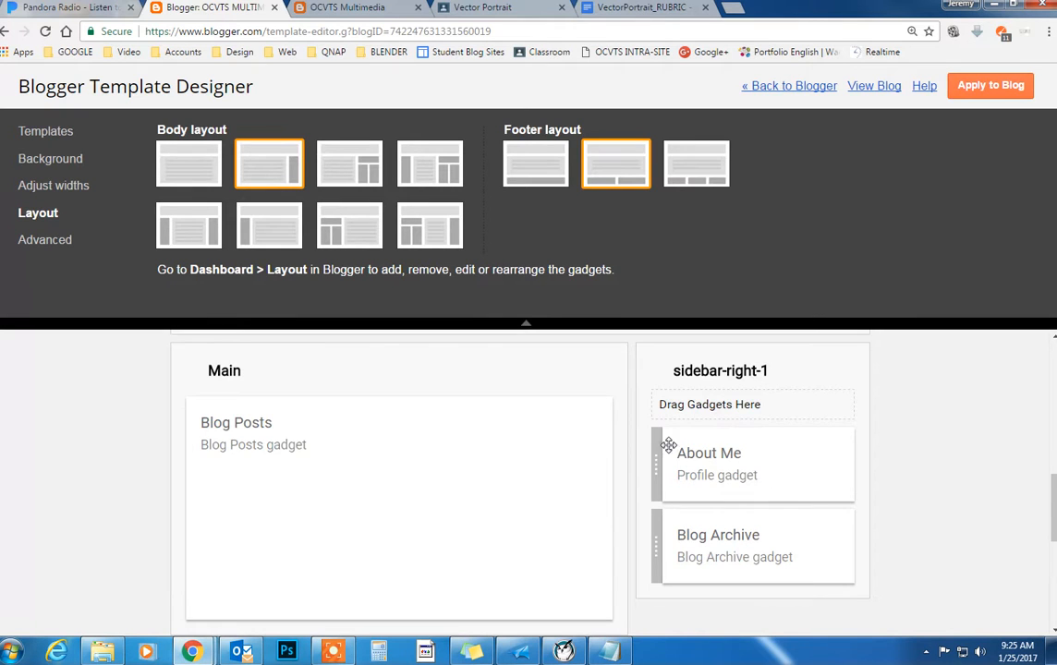
scroll(667, 449, "up", 1)
scroll(664, 450, "up", 3)
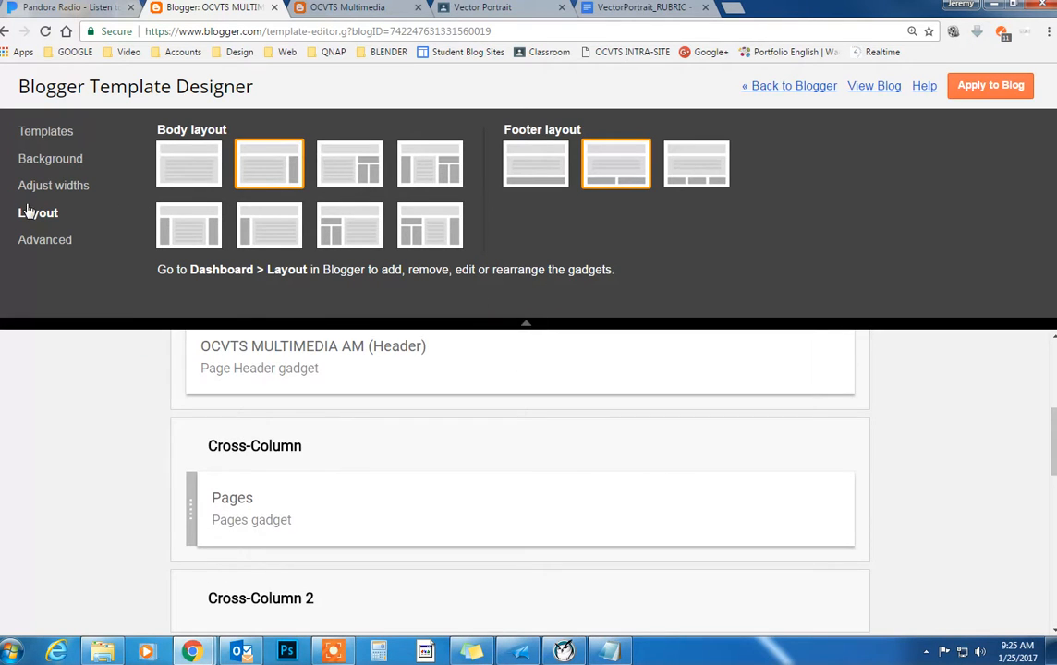
Change the blog's Outer Background to yellow-green #beee00 in the advanced background settings
left_click(44, 241)
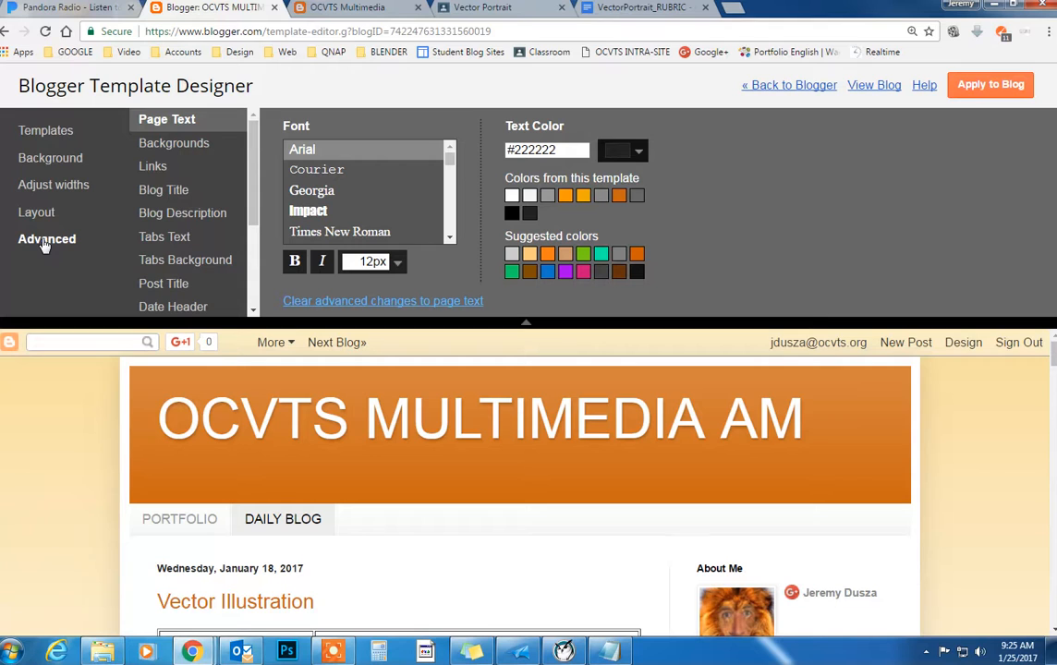
left_click(181, 146)
left_click(176, 129)
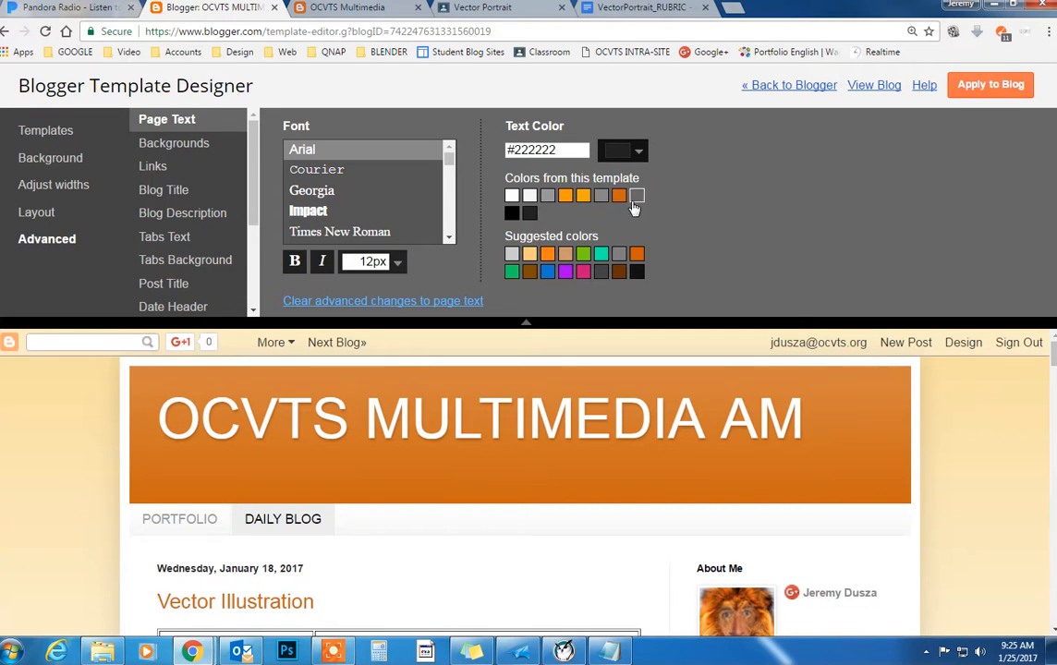
left_click(212, 149)
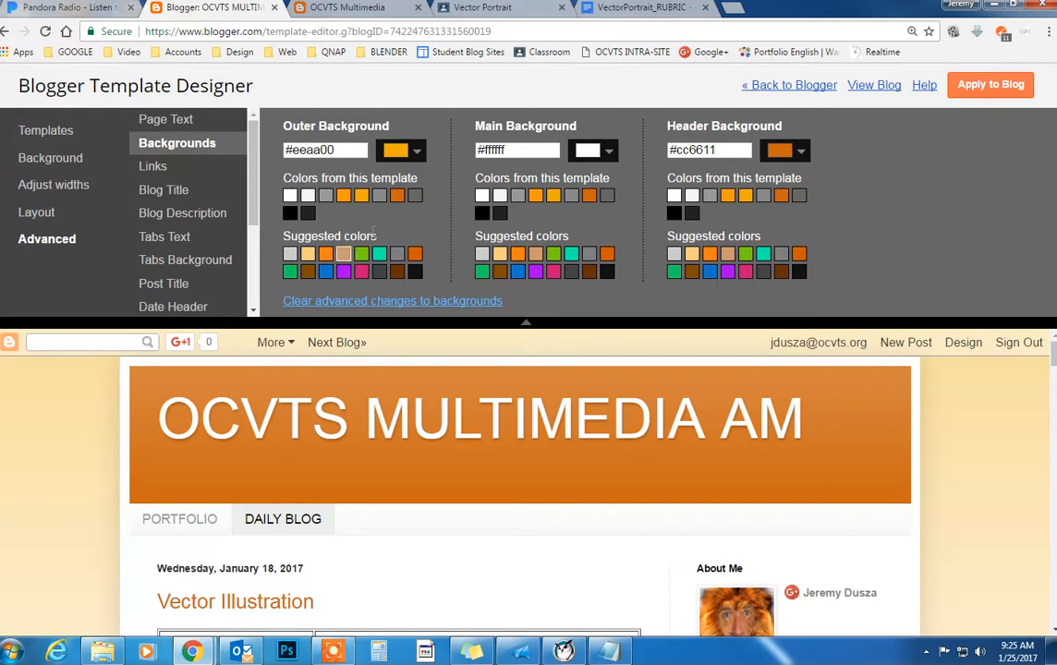
left_click(416, 153)
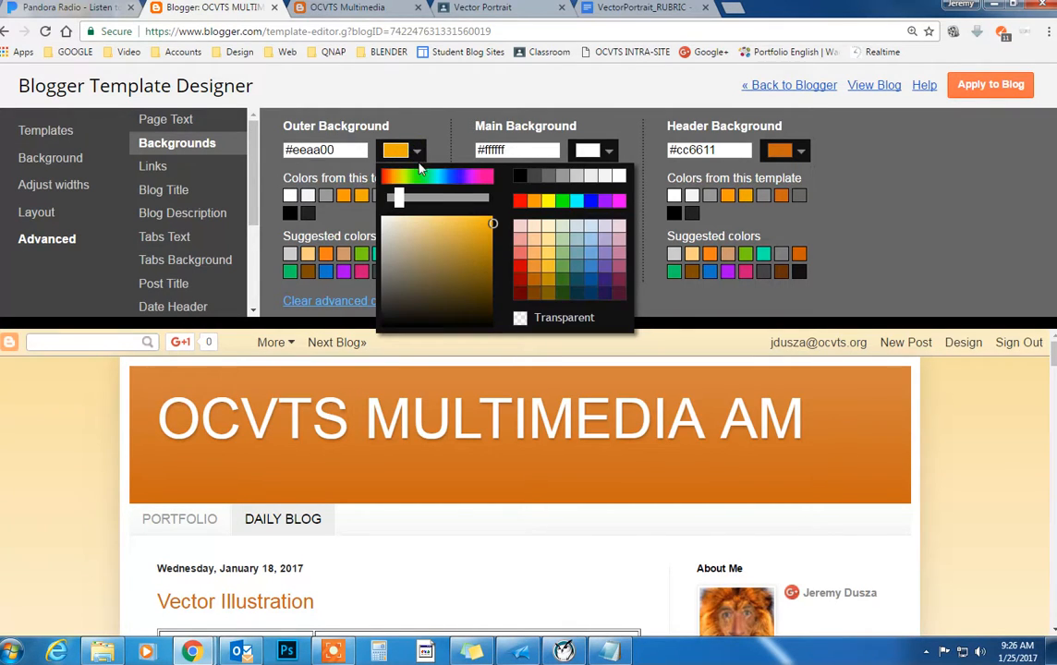
left_click(427, 177)
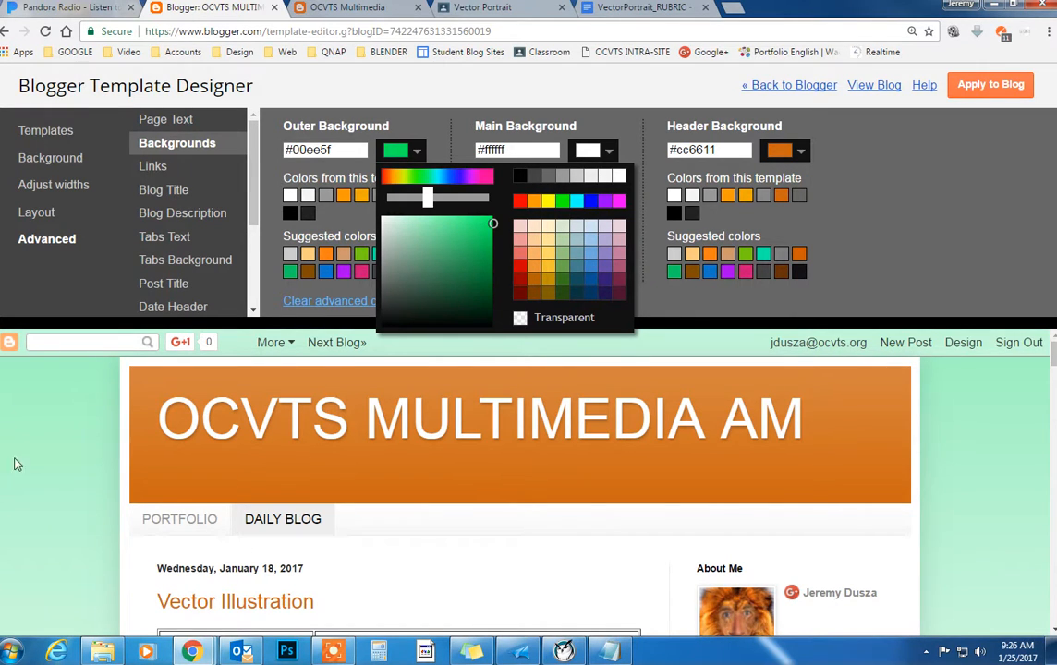
left_click_drag(417, 185, 405, 185)
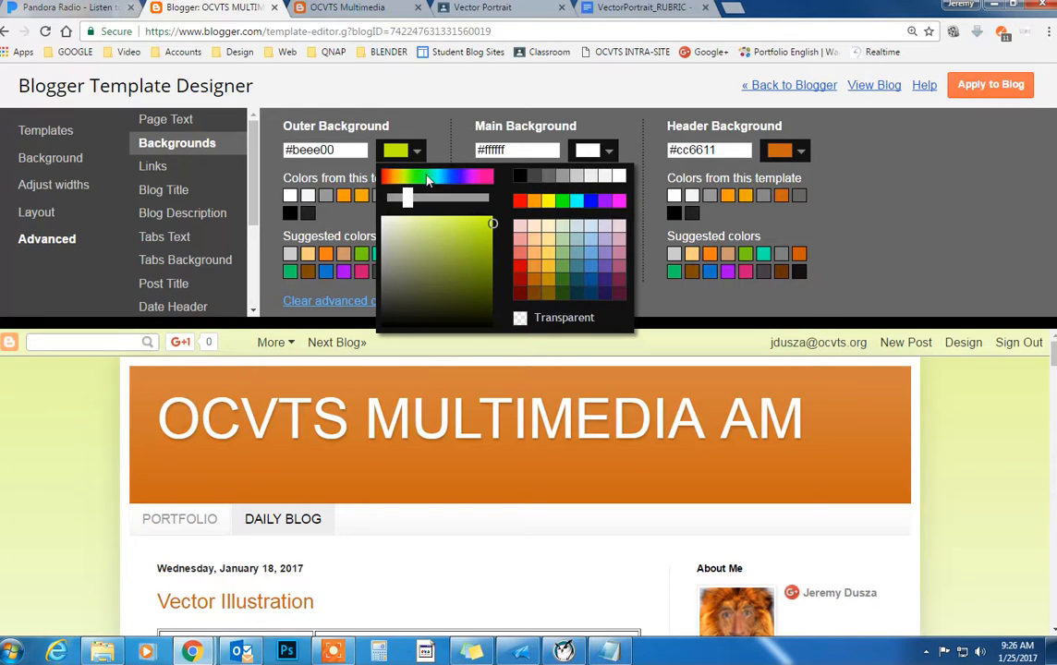
left_click(421, 161)
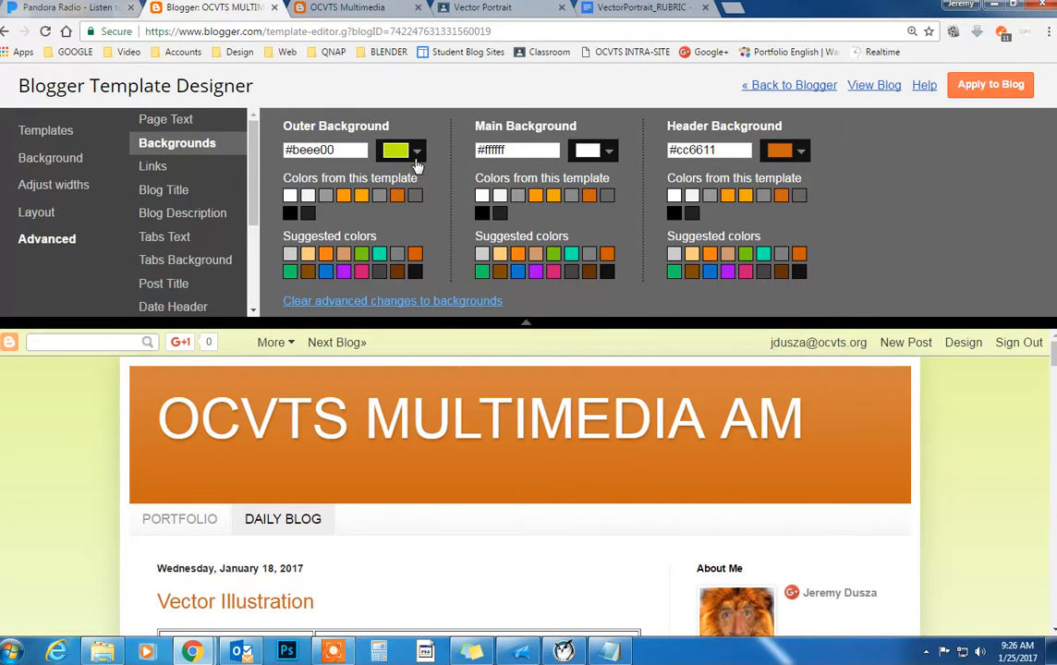
Set both the Outer Background and the Main Background of the blog to light gray #f5f5f5
left_click(306, 197)
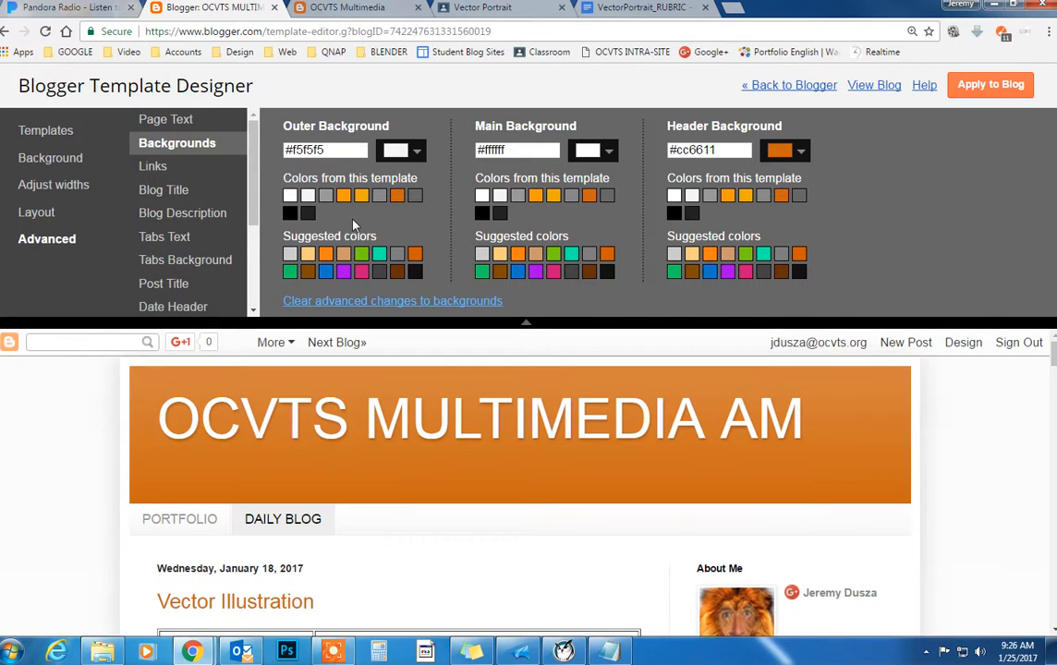
left_click(608, 150)
left_click(607, 150)
left_click(588, 194)
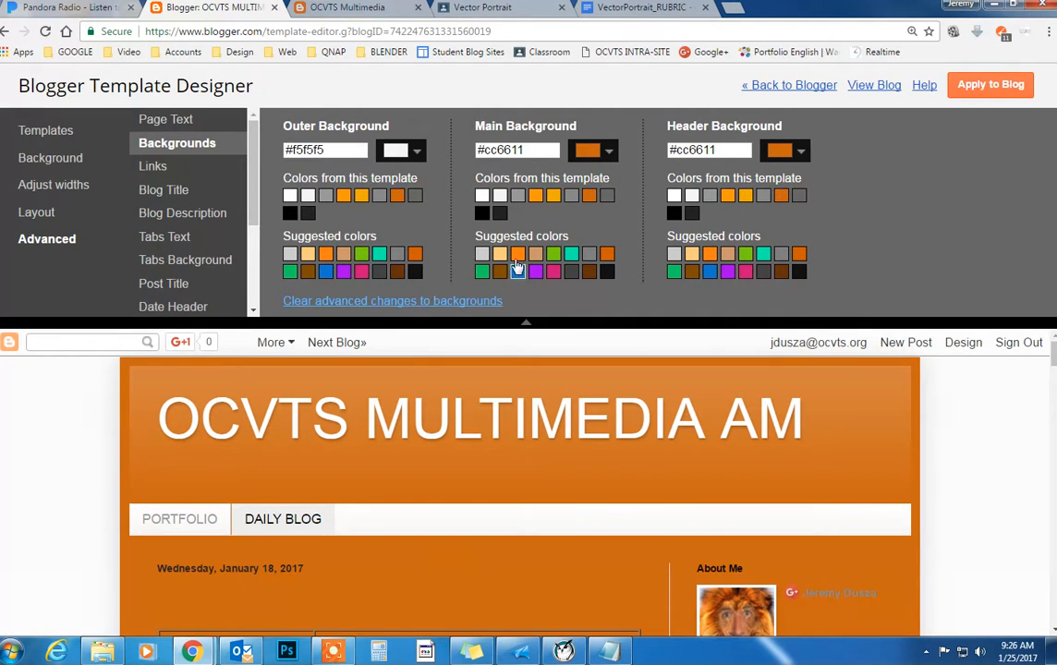
left_click(498, 197)
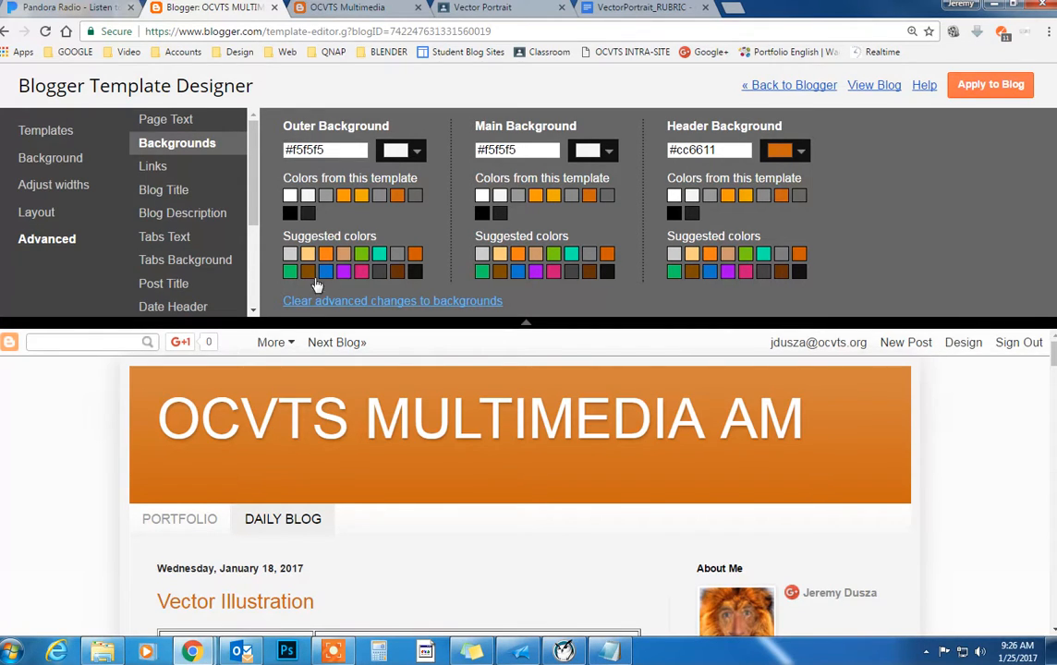
Review the advanced settings for Links, Blog Title, Blog Description, Tabs Text, Tabs Background and Post Title
scroll(249, 212, "down", 1)
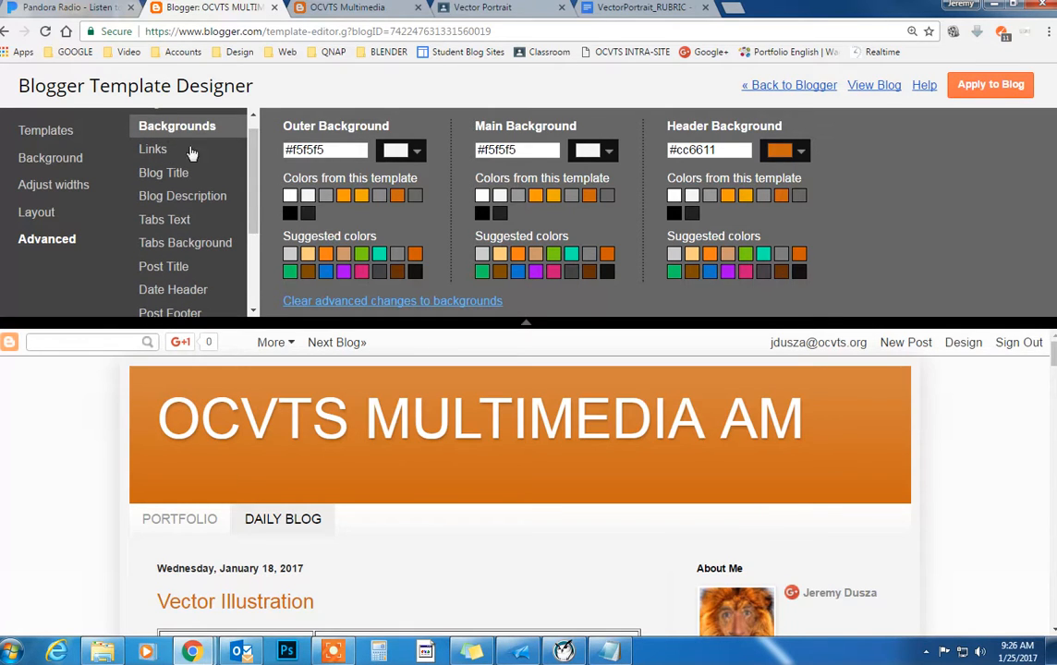
scroll(185, 157, "up", 1)
left_click(196, 166)
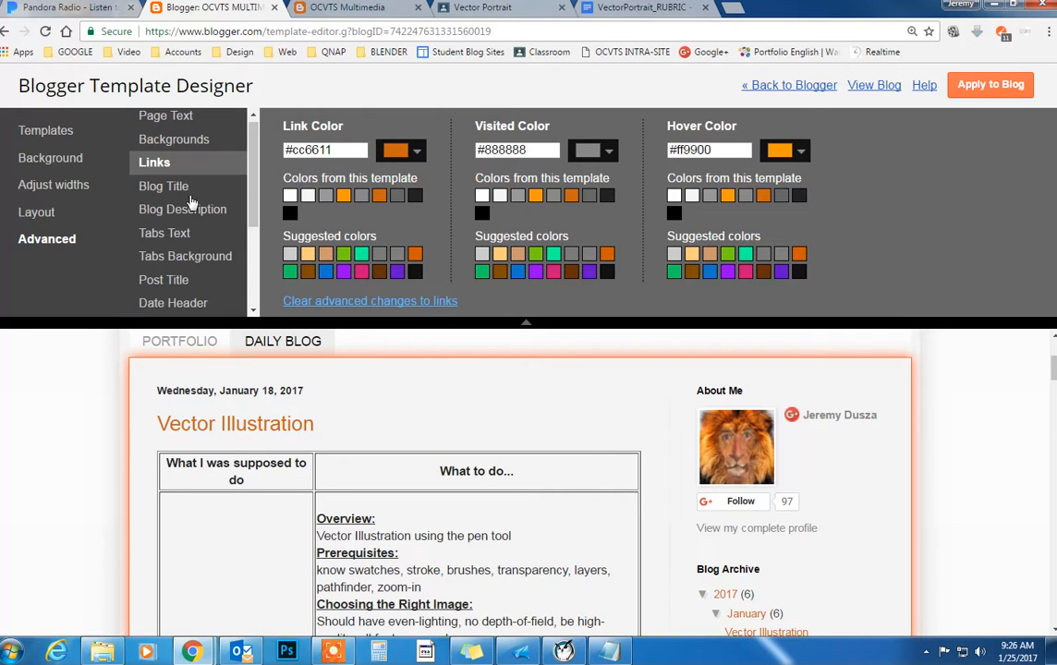
left_click(159, 184)
left_click(190, 211)
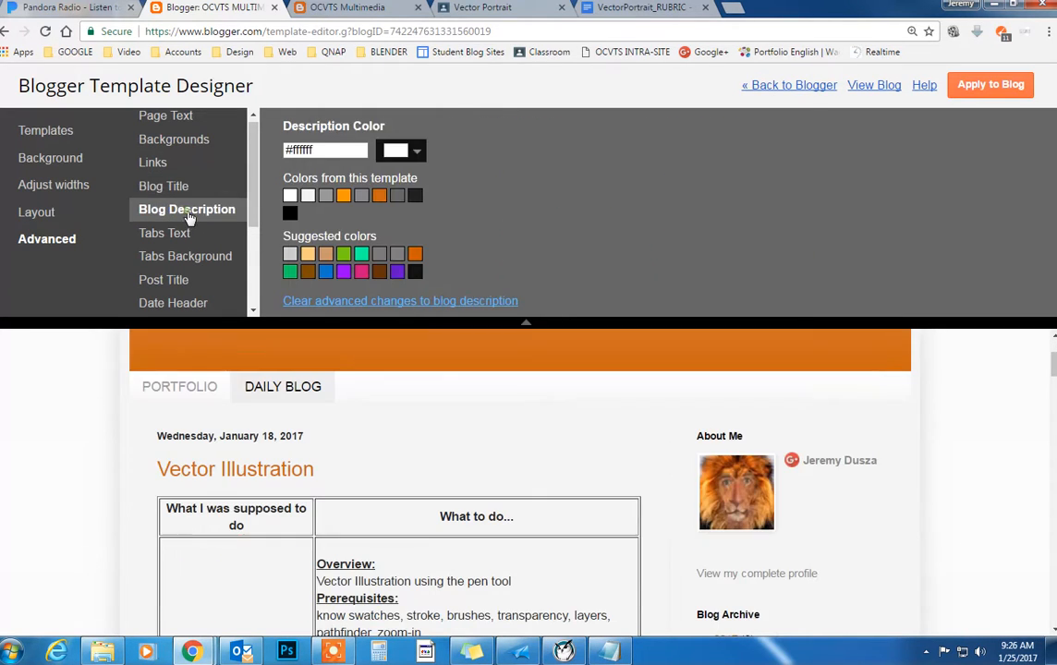
left_click(171, 234)
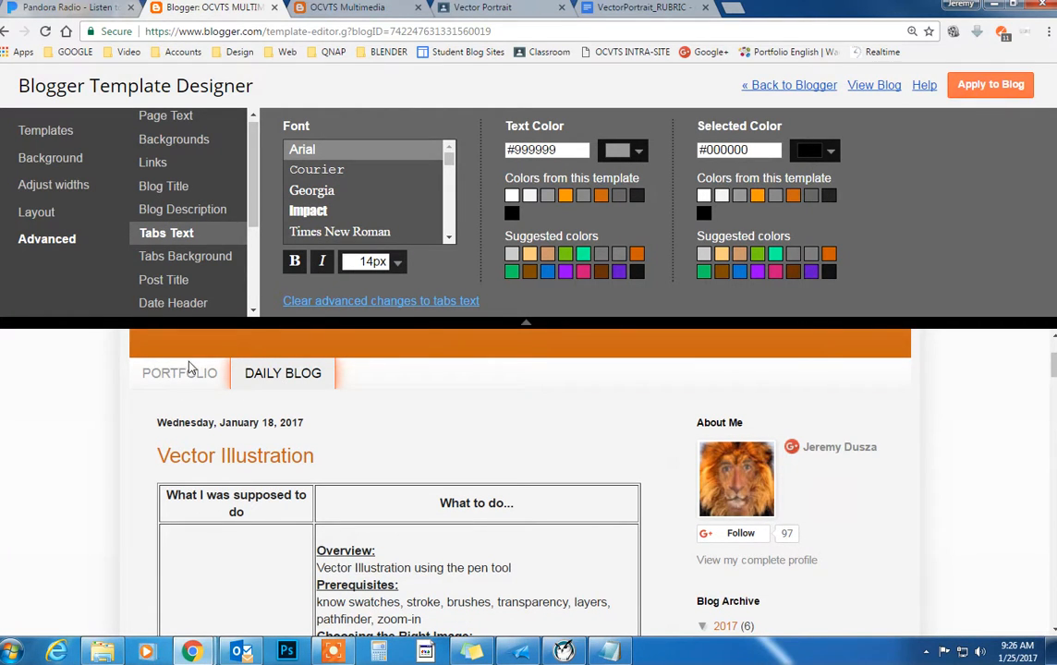
left_click(166, 258)
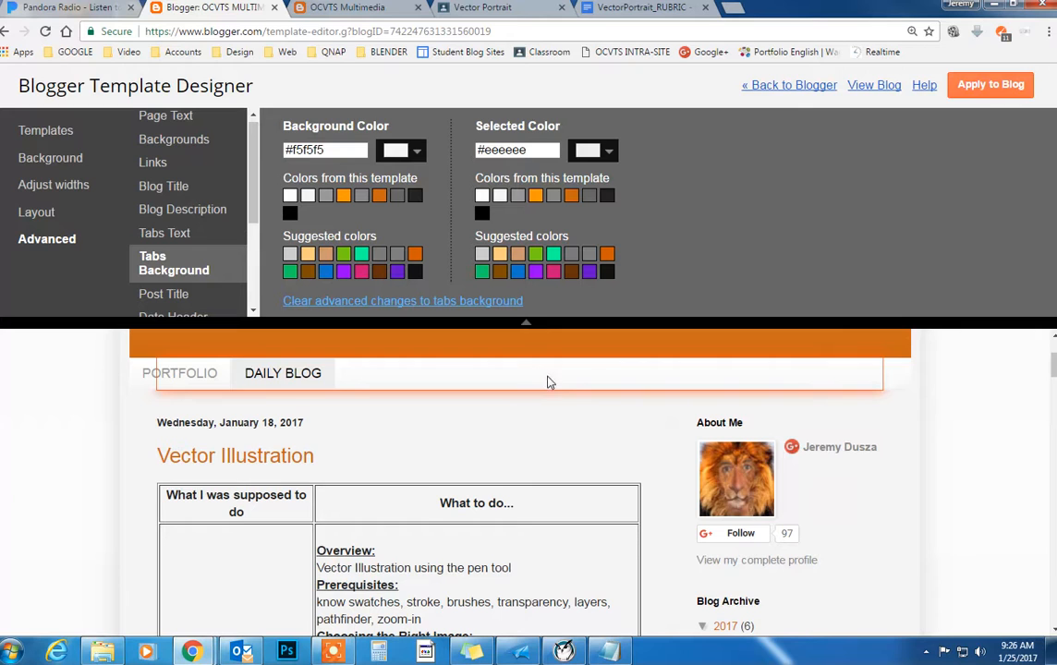
left_click(180, 296)
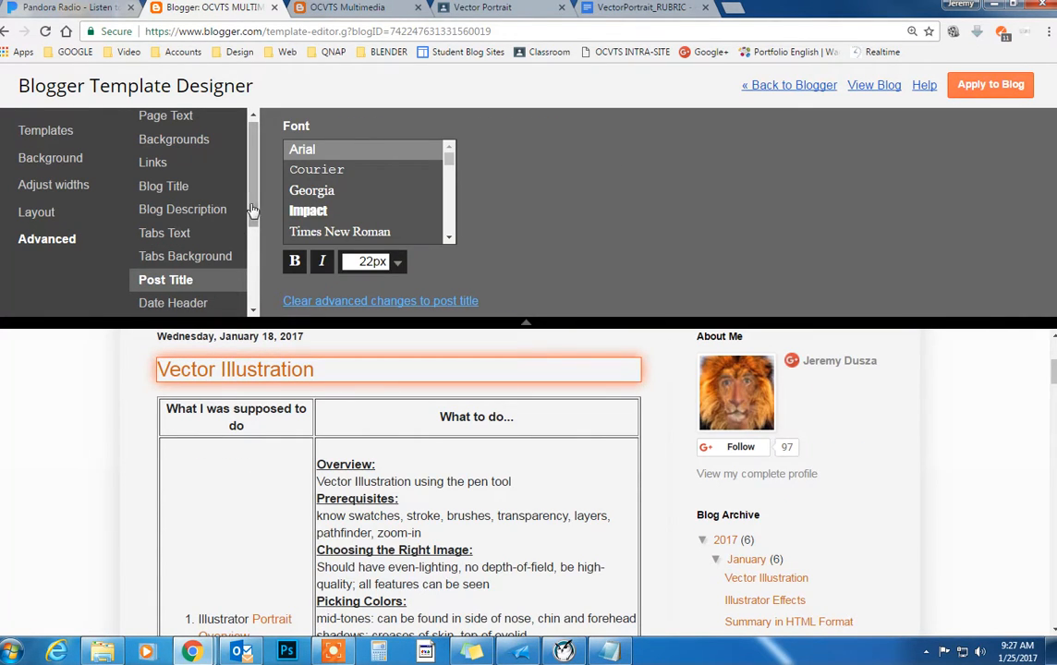
Set the Date Header text color to orange #ff9900
scroll(253, 248, "down", 1)
scroll(253, 247, "down", 1)
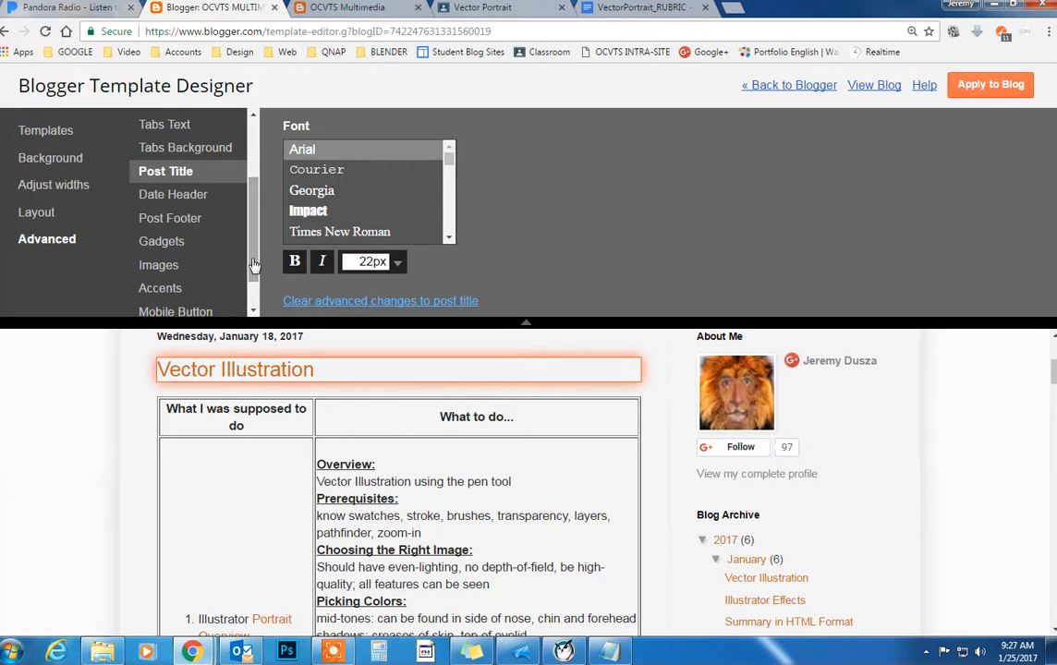
left_click(194, 205)
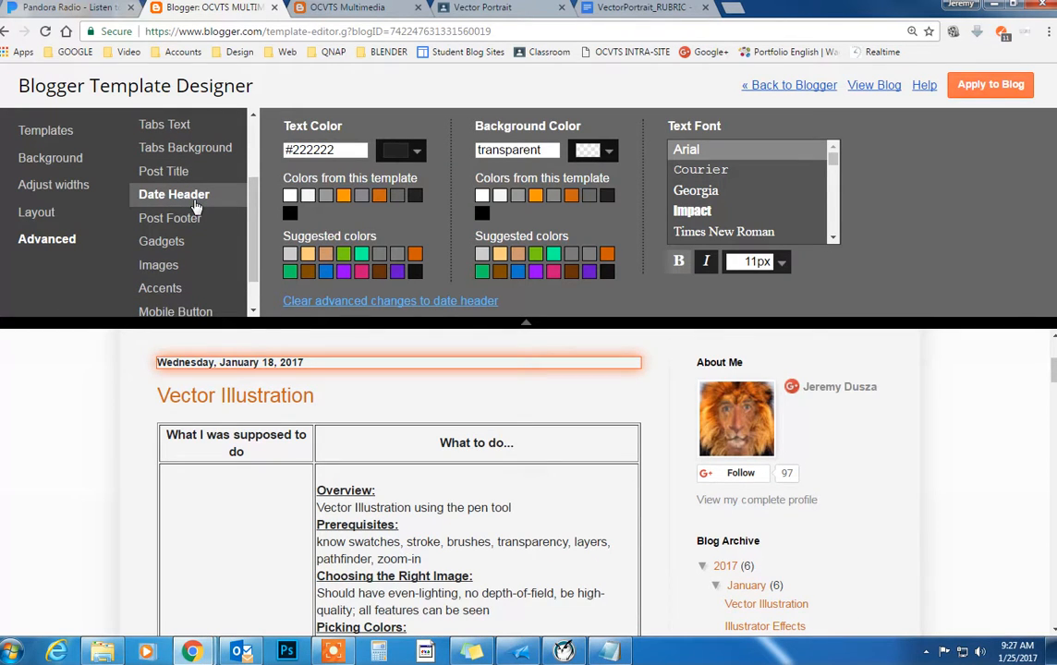
left_click(418, 155)
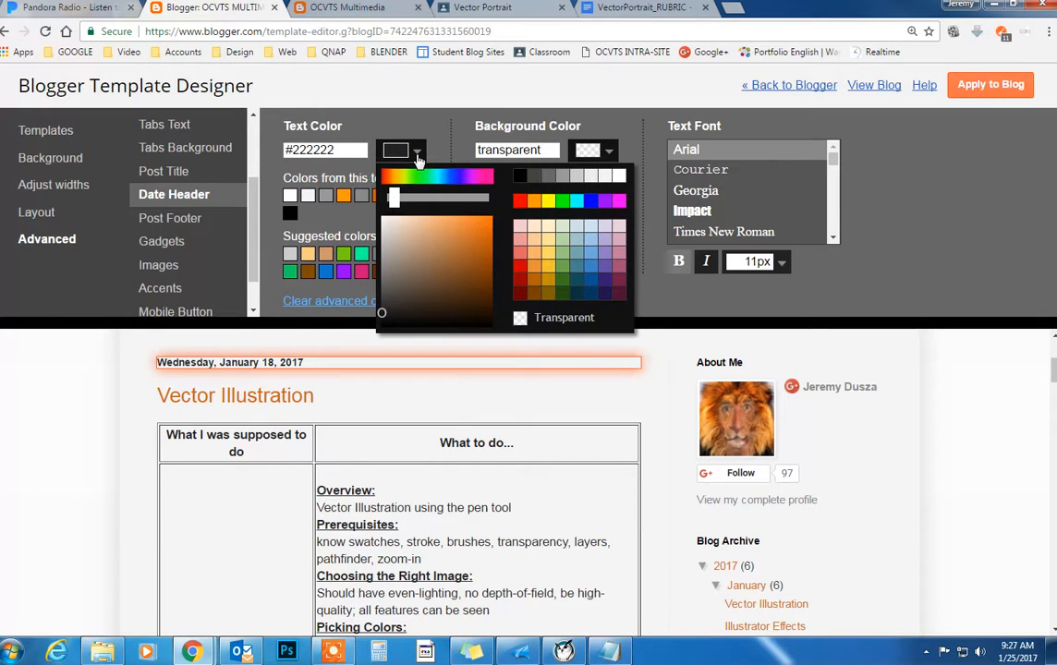
left_click(520, 319)
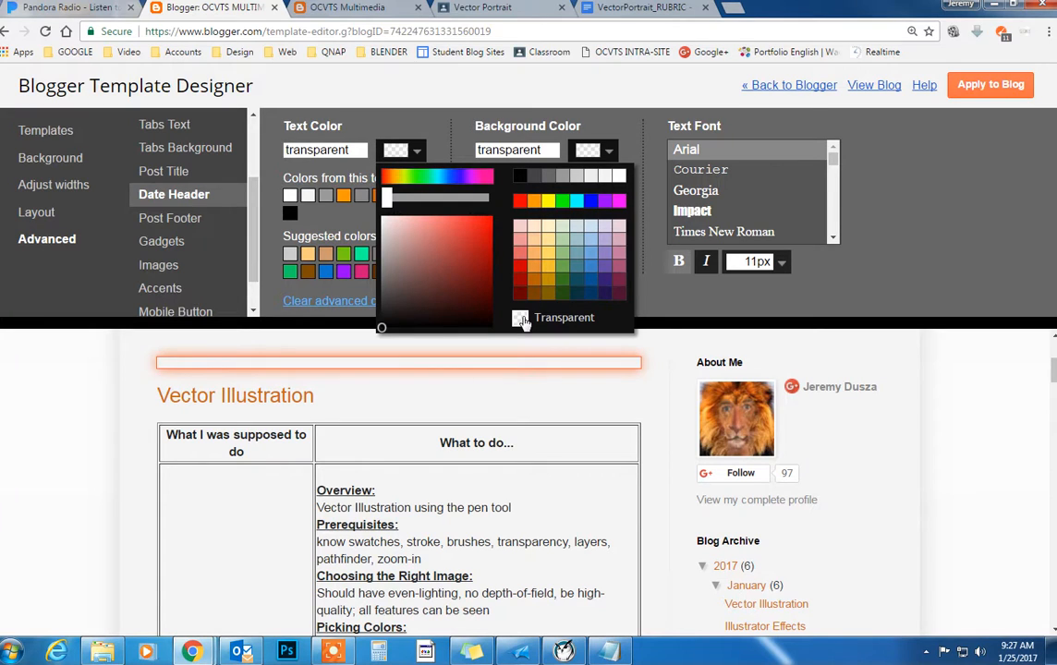
left_click(535, 201)
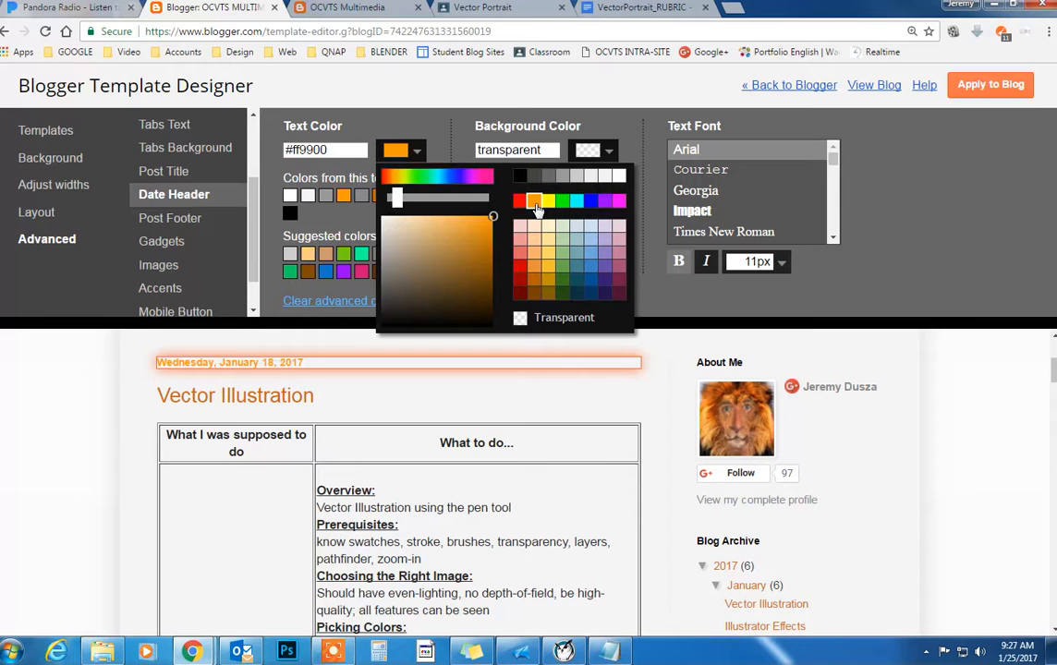
Examine the advanced settings for Post Footer, Gadgets, Images, Mobile Button Color, custom CSS and Page Text fonts
left_click(185, 222)
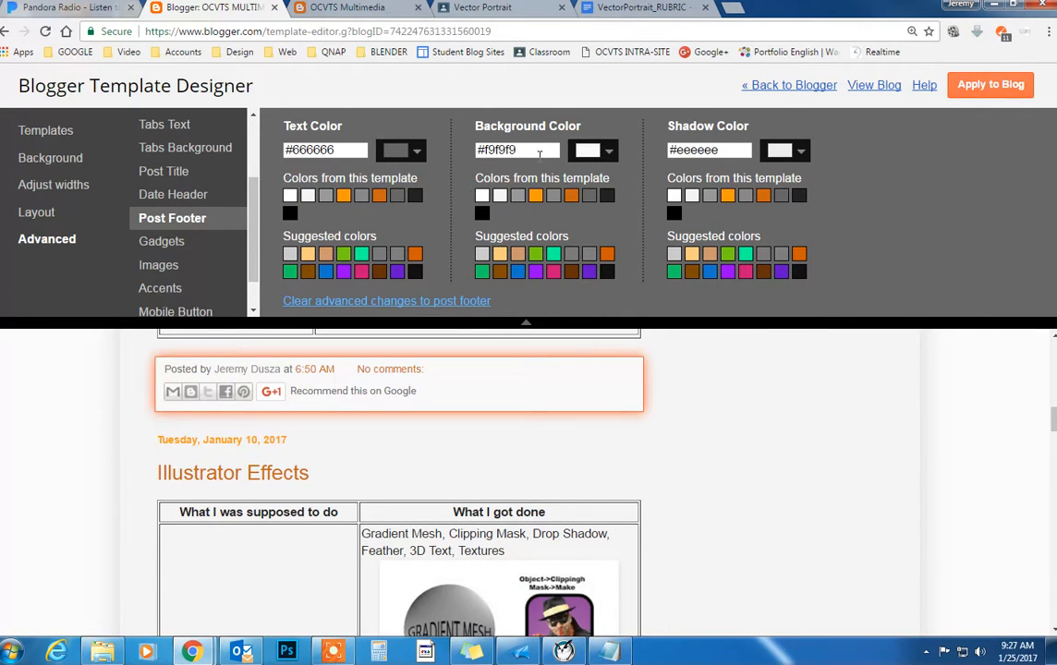
left_click(157, 241)
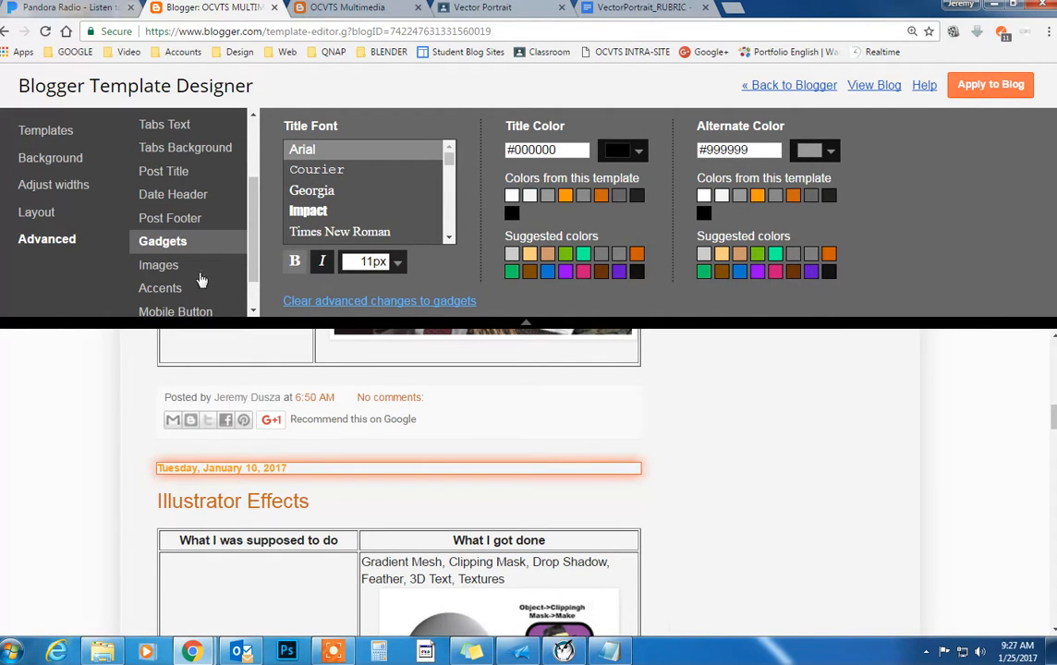
left_click(159, 269)
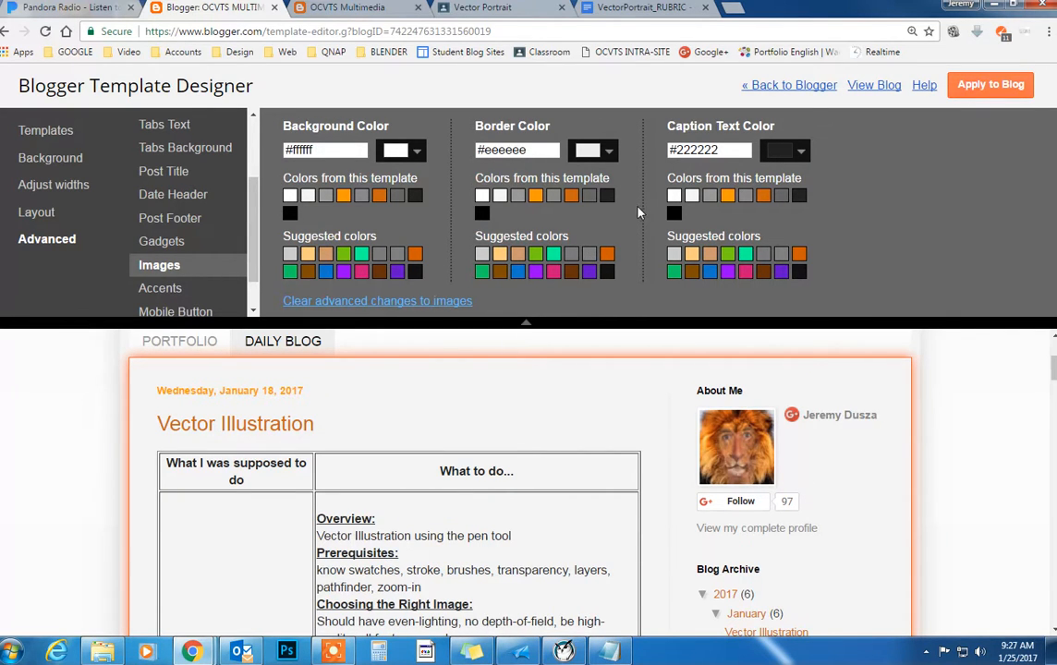
scroll(251, 280, "down", 2)
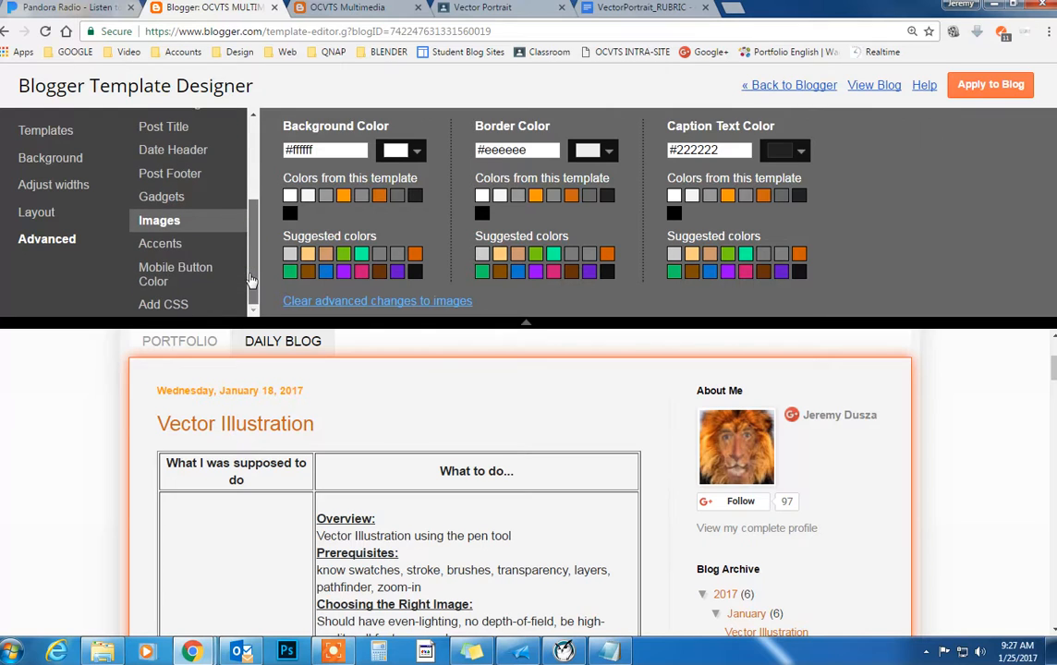
left_click(189, 275)
left_click(199, 306)
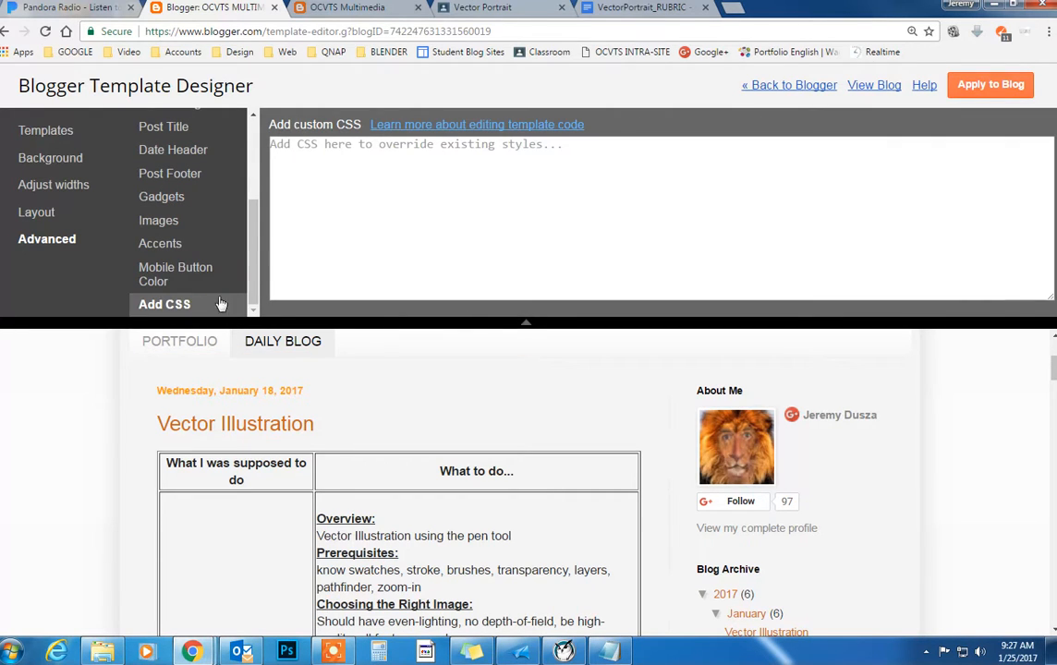
scroll(231, 240, "up", 3)
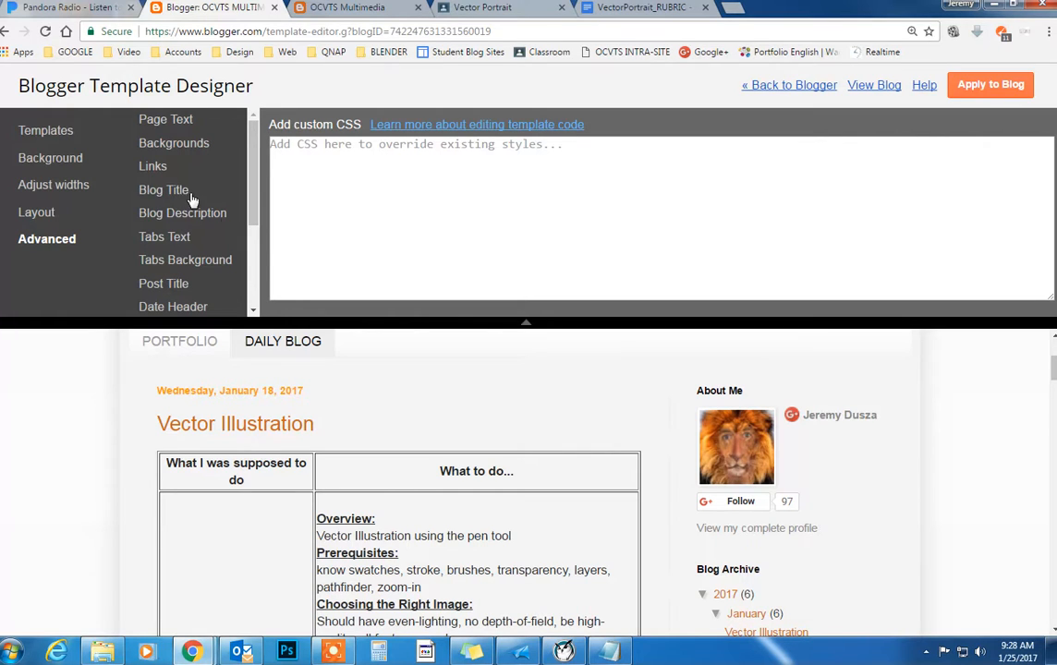
left_click(63, 216)
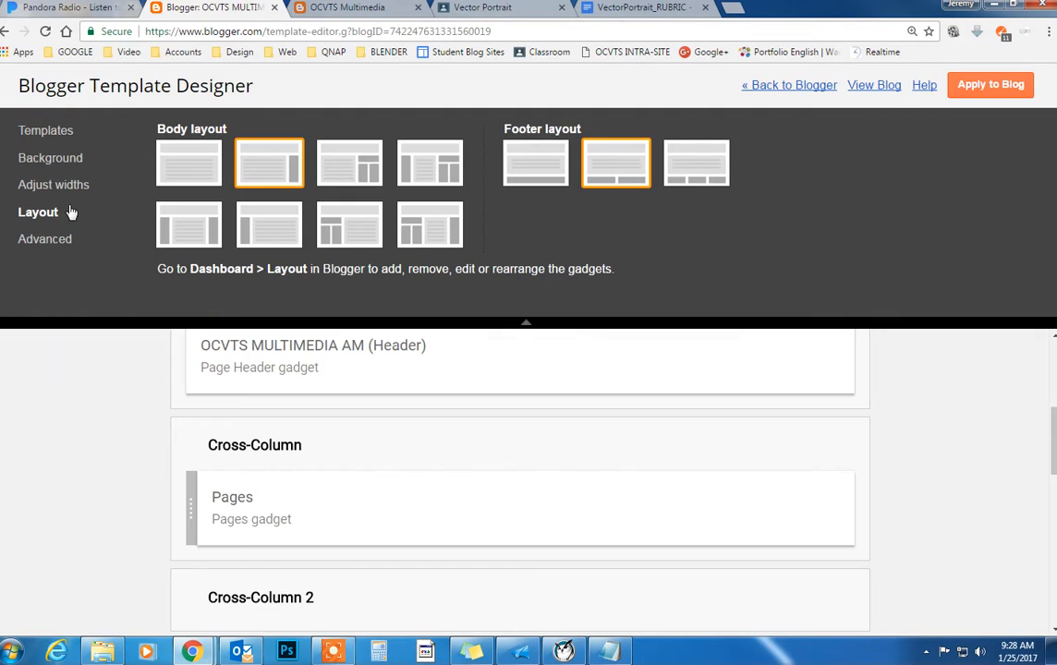
left_click(67, 240)
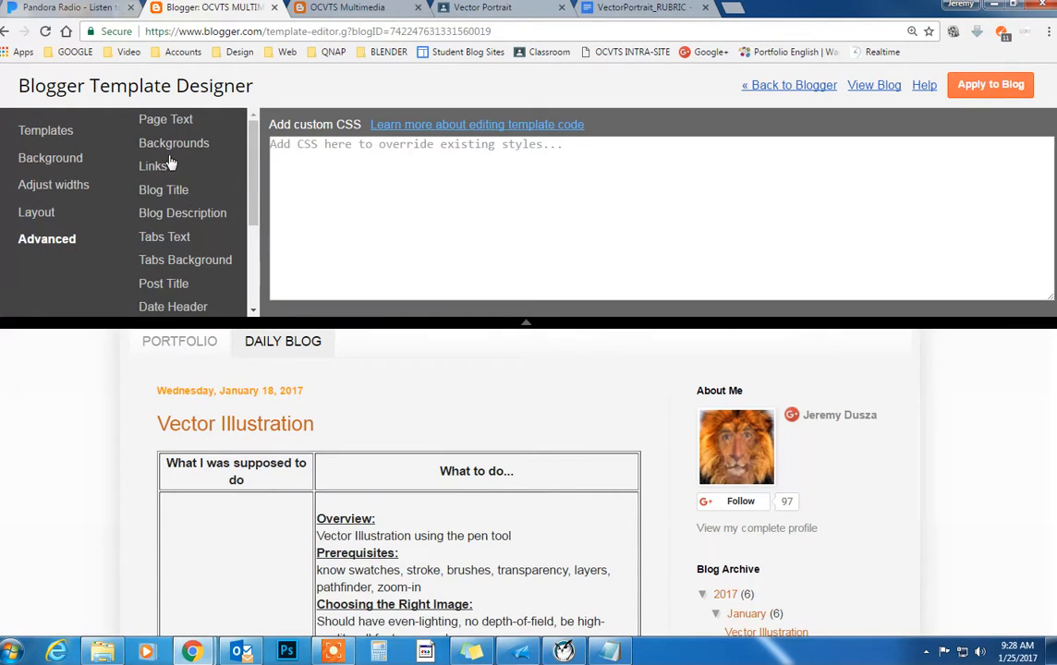
left_click(155, 121)
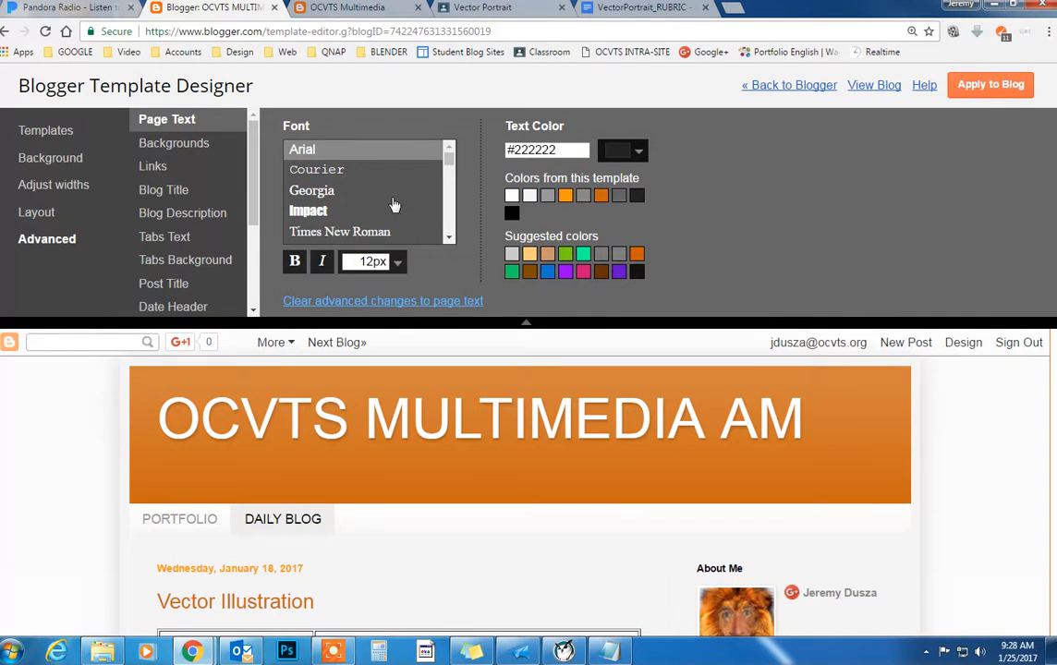
left_click(447, 163)
mouse_move(447, 162)
left_mouse_down()
mouse_move(451, 234)
mouse_move(452, 149)
left_mouse_up()
Apply the template changes to the blog and return to the blog's Template overview
left_click(974, 92)
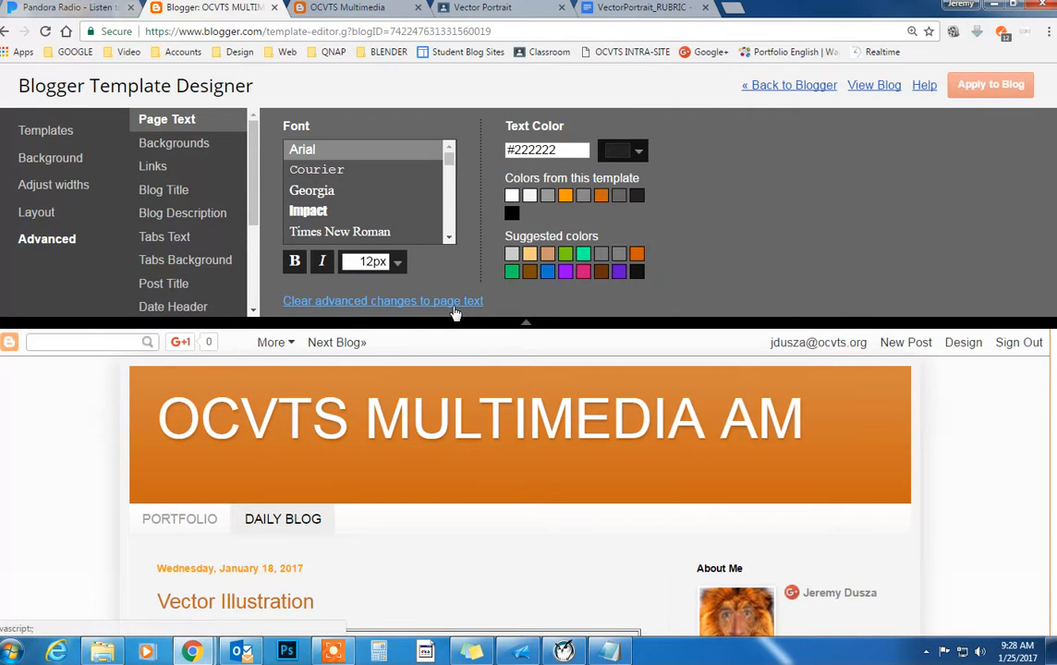
left_click(788, 88)
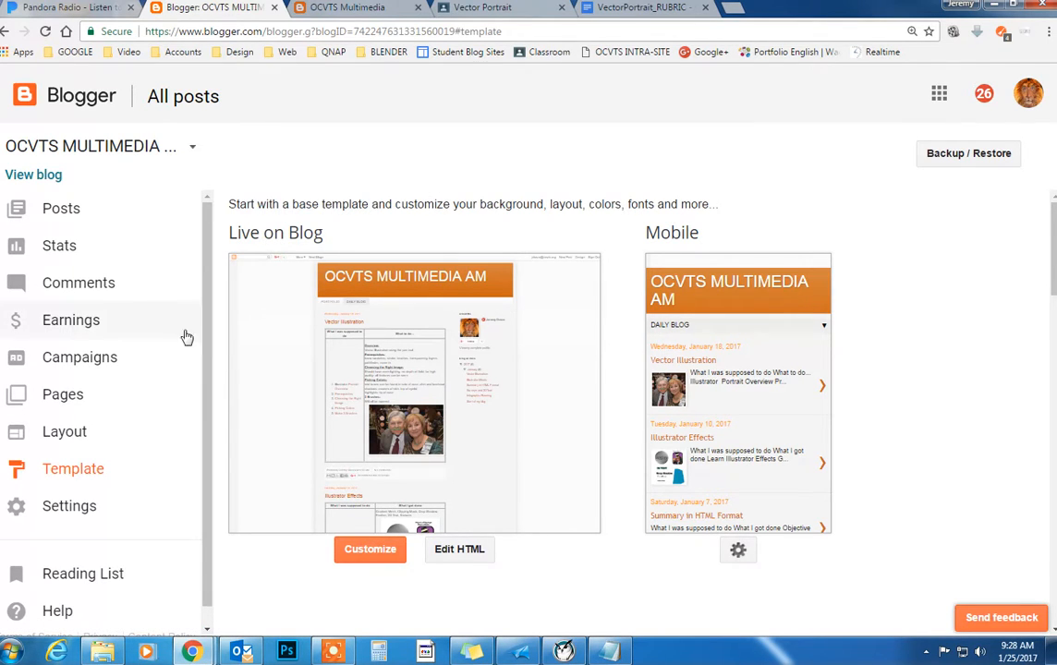
Check the class blog's assignment instructions for the table background code and return to the Blogger dashboard
left_click(340, 11)
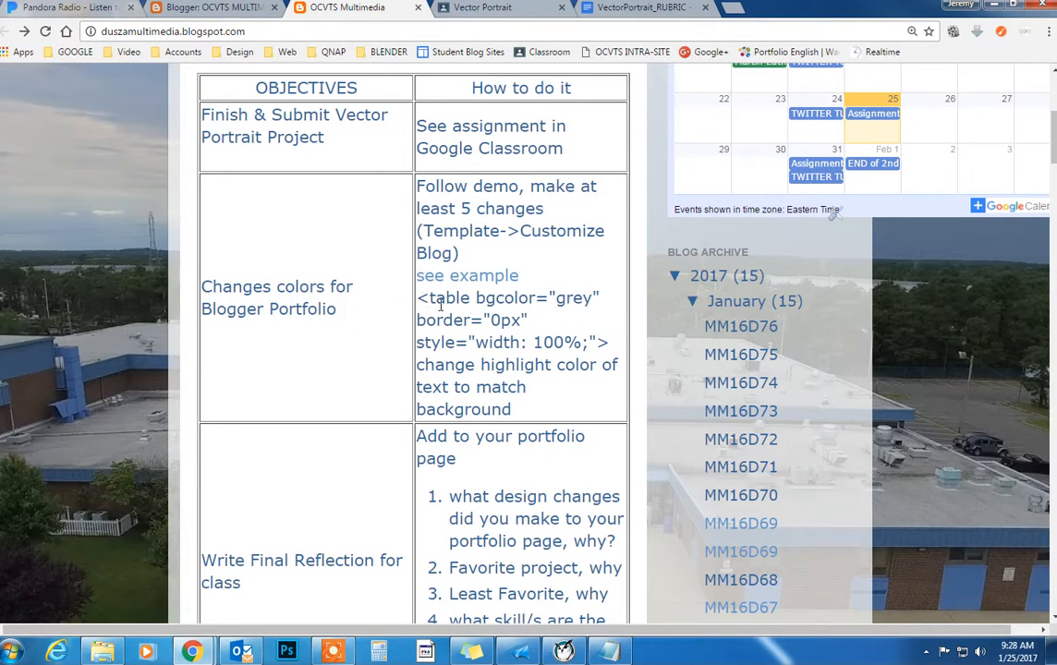
left_click_drag(491, 320, 500, 319)
left_click(242, 9)
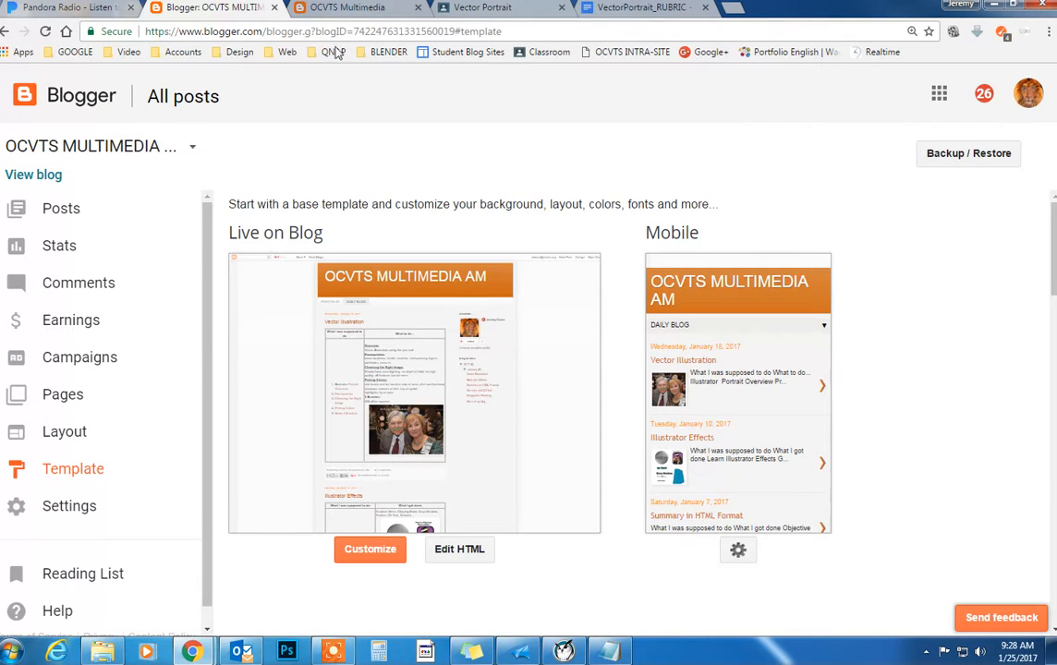
View the live OCVTS MULTIMEDIA AM blog and, after switching the dashboard to OCVTS Multimedia, view that blog as well
left_click(59, 177)
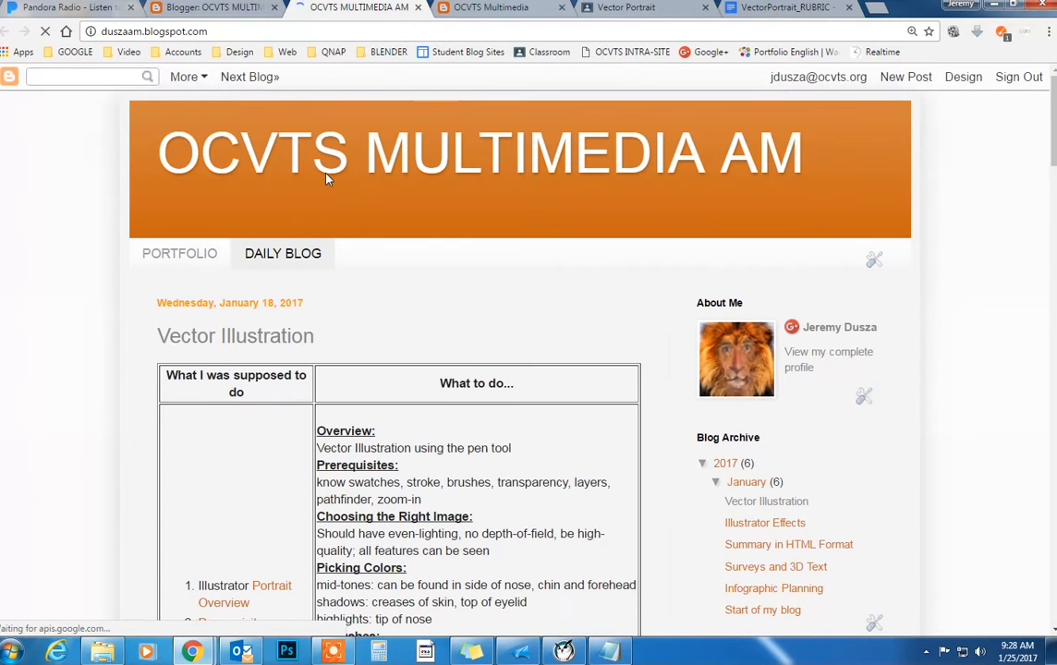
left_click(206, 9)
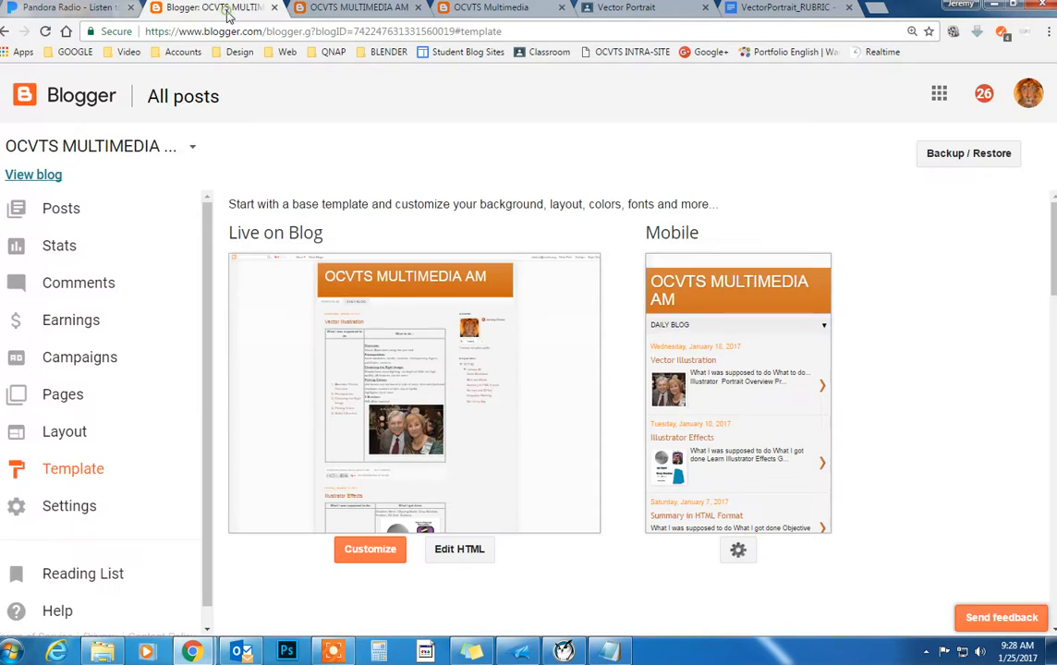
left_click(191, 152)
left_click(141, 214)
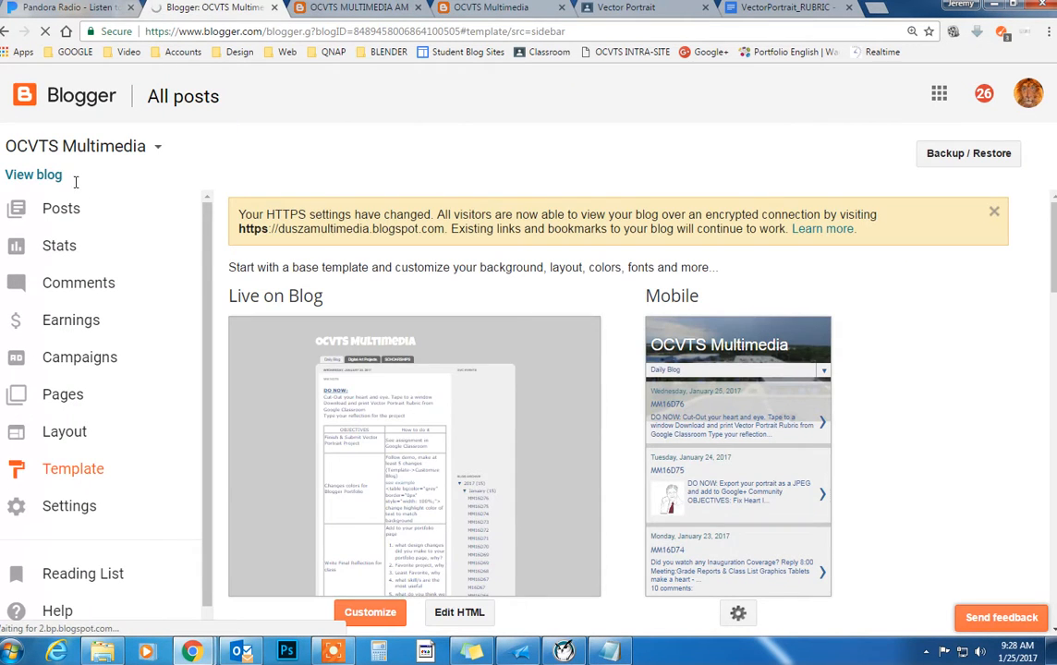
left_click(26, 175)
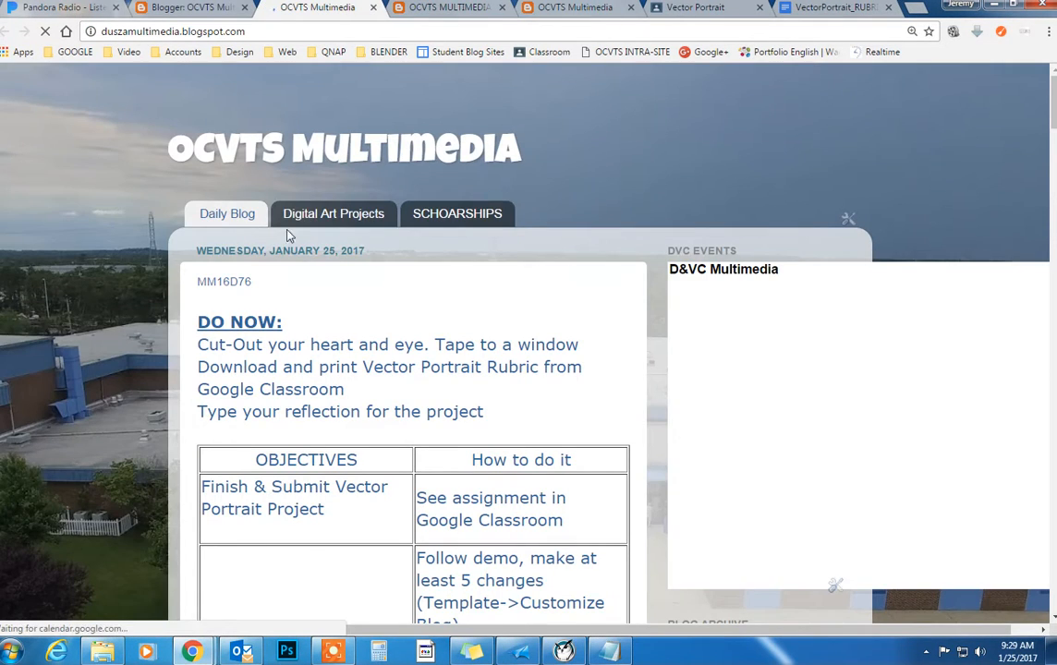
left_click(197, 11)
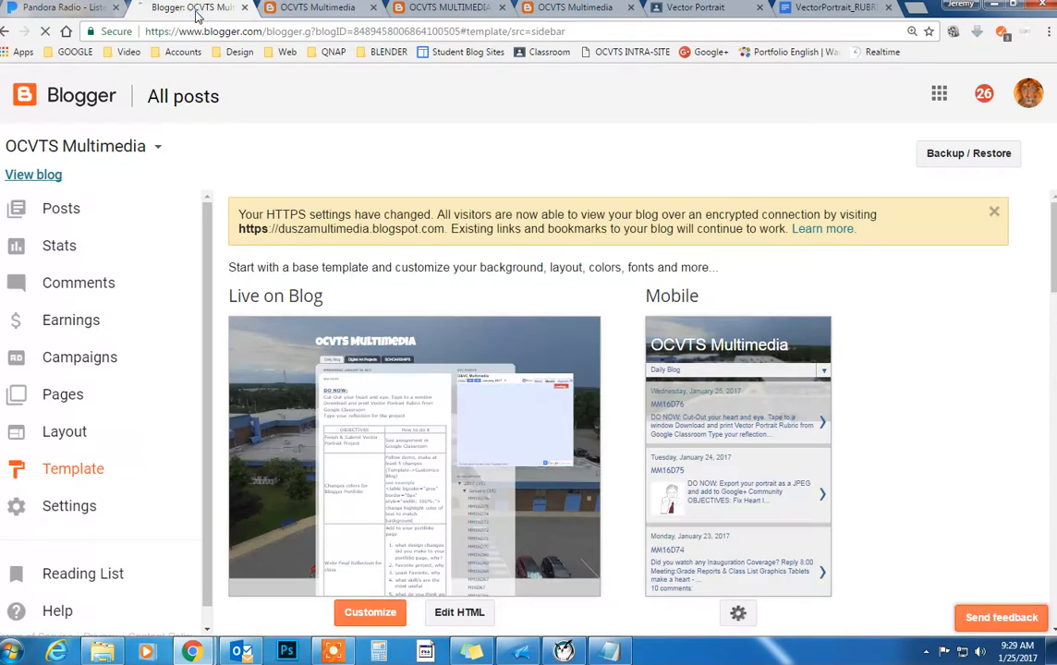
Switch the dashboard back to OCVTS MULTIMEDIA AM and examine the projects table on its live PORTFOLIO page
left_click(157, 146)
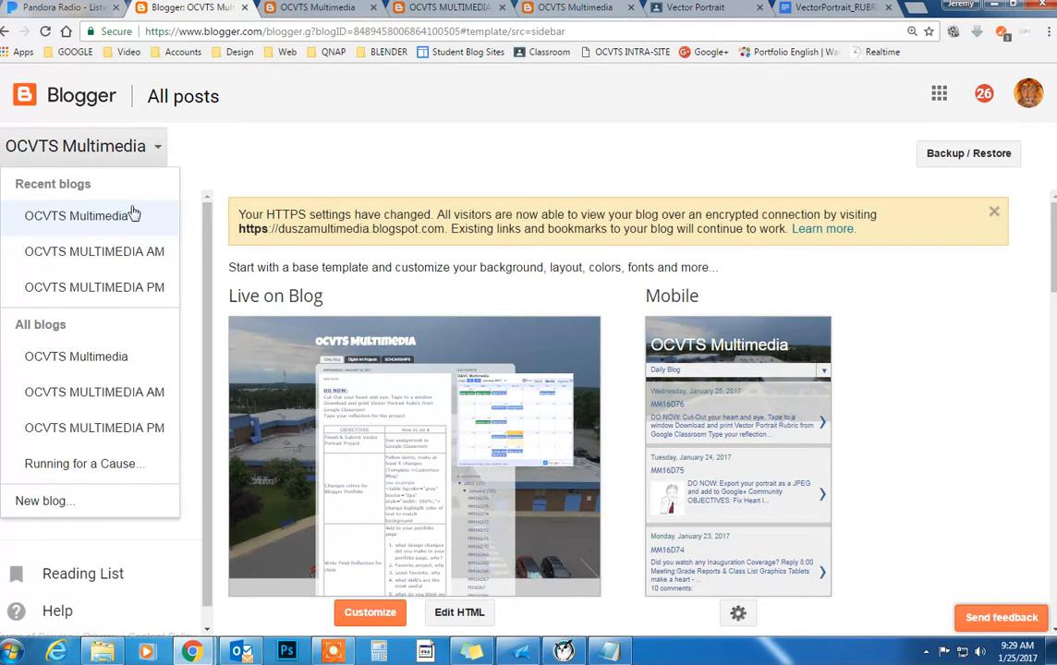
left_click(118, 256)
left_click(57, 176)
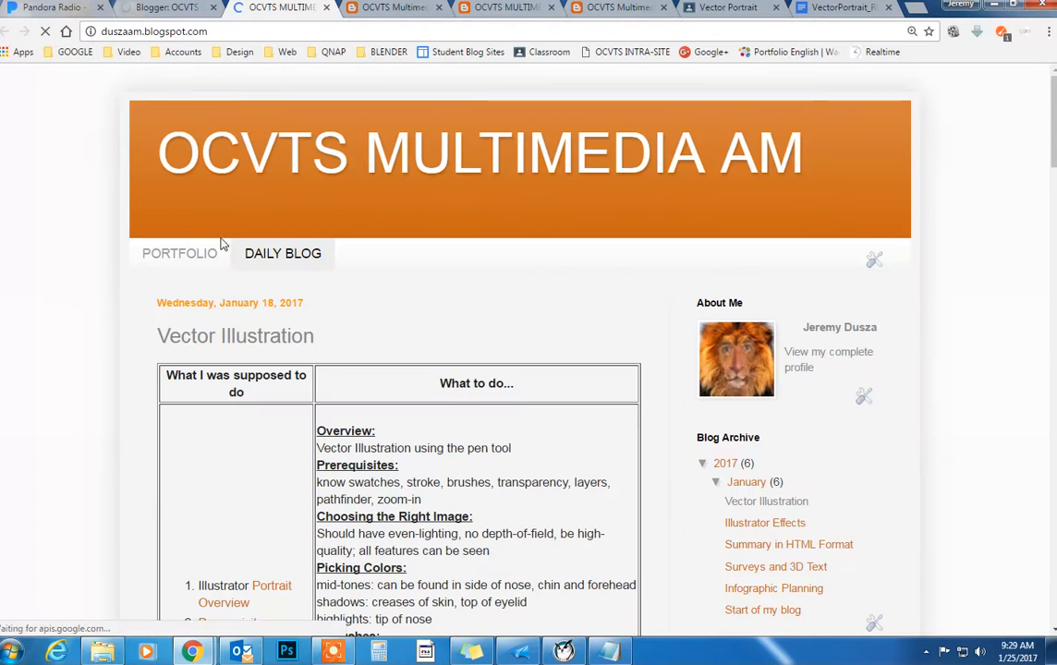
left_click(176, 249)
scroll(453, 307, "down", 2)
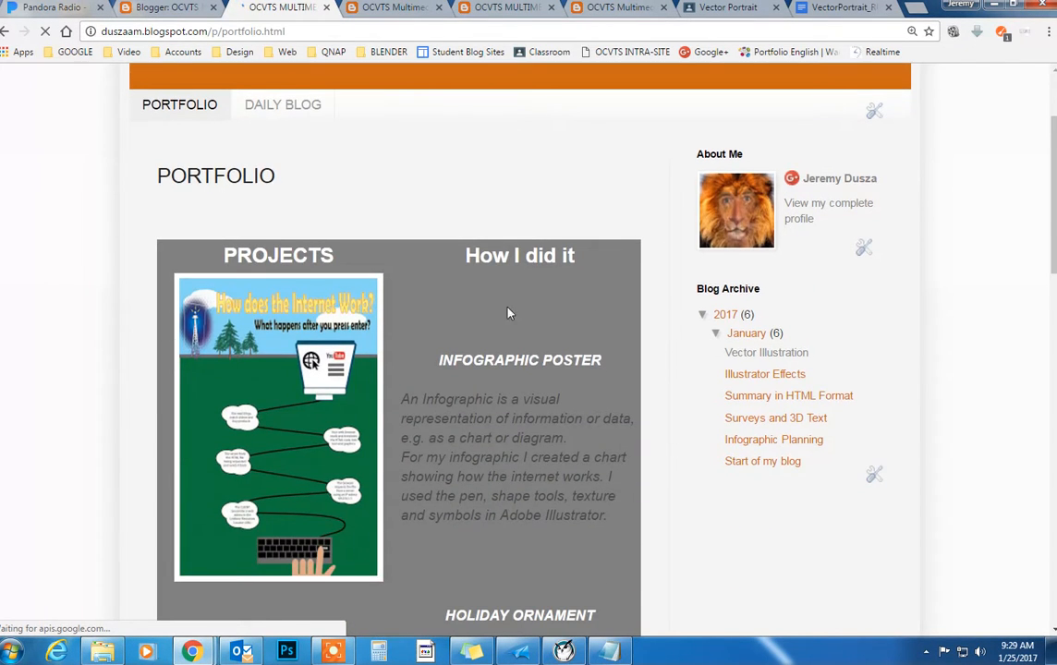
scroll(414, 319, "down", 1)
scroll(414, 318, "down", 2)
scroll(414, 318, "up", 5)
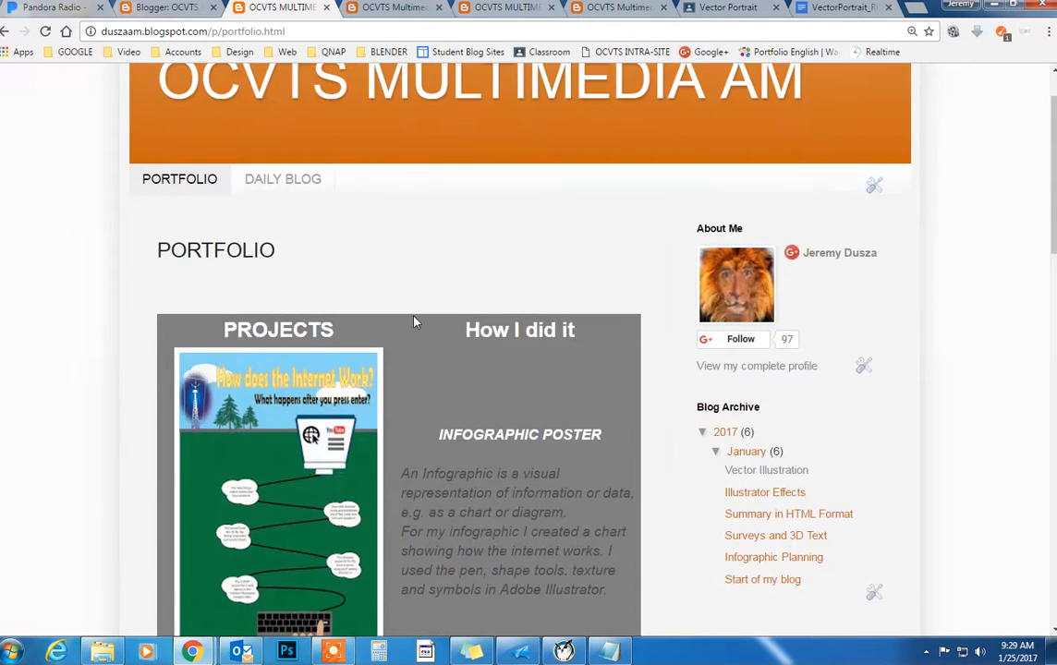